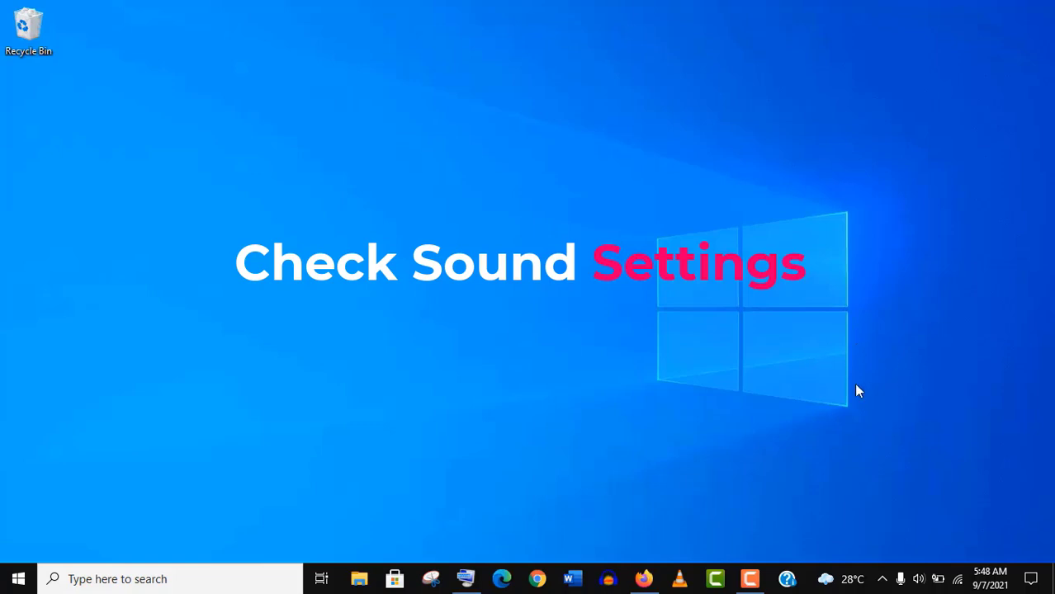
- Open the sound settings and examine the Microphone, Mic in at front panel (black) and Stereo Mix entries under the managed sound devices
{"action": "right_click", "coordinate": [918, 579]}
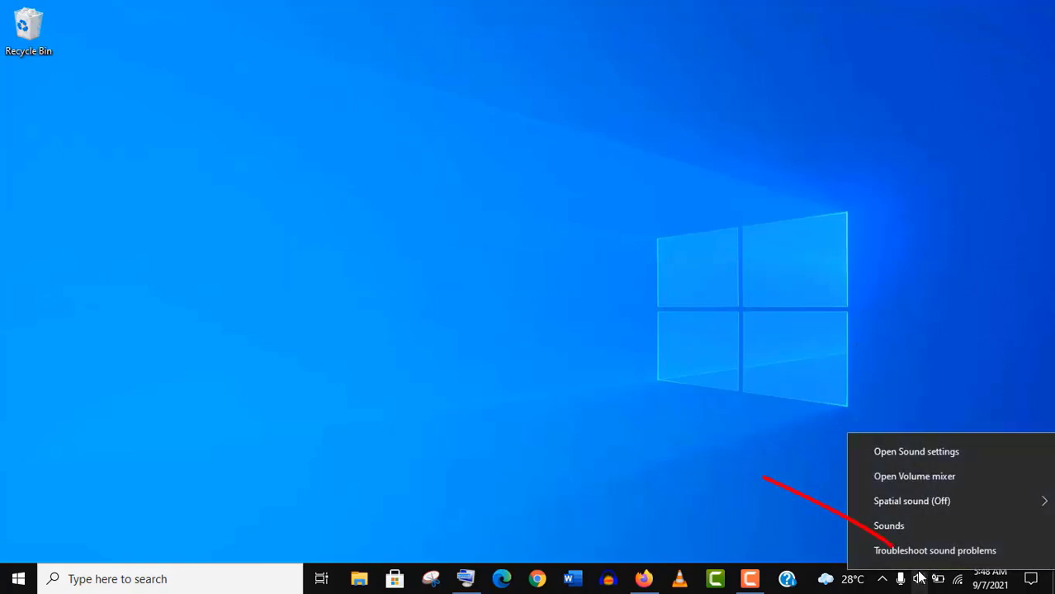
{"action": "left_click", "coordinate": [907, 454]}
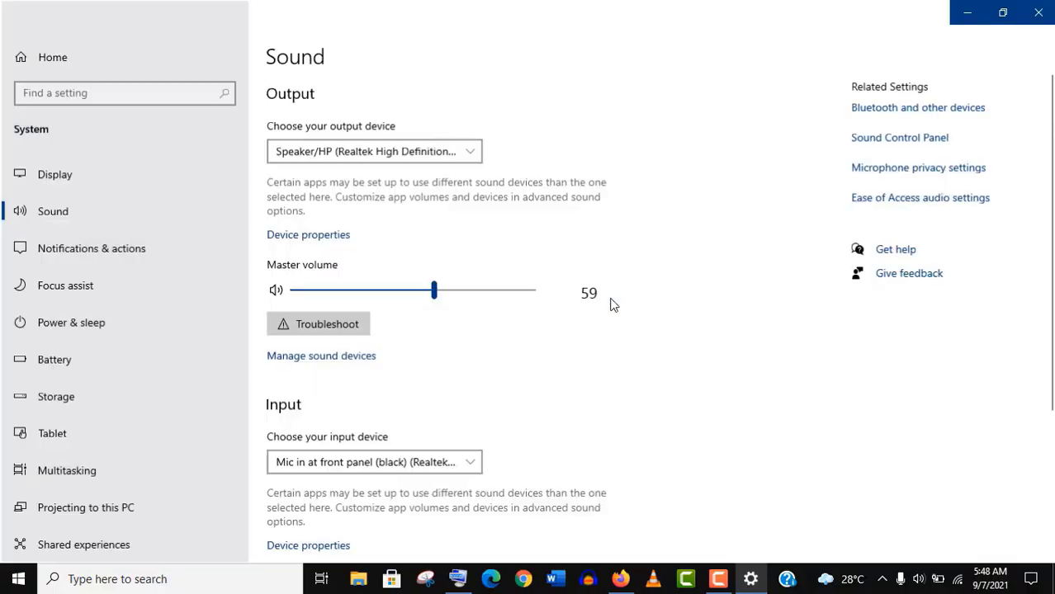
{"action": "left_click", "coordinate": [330, 358]}
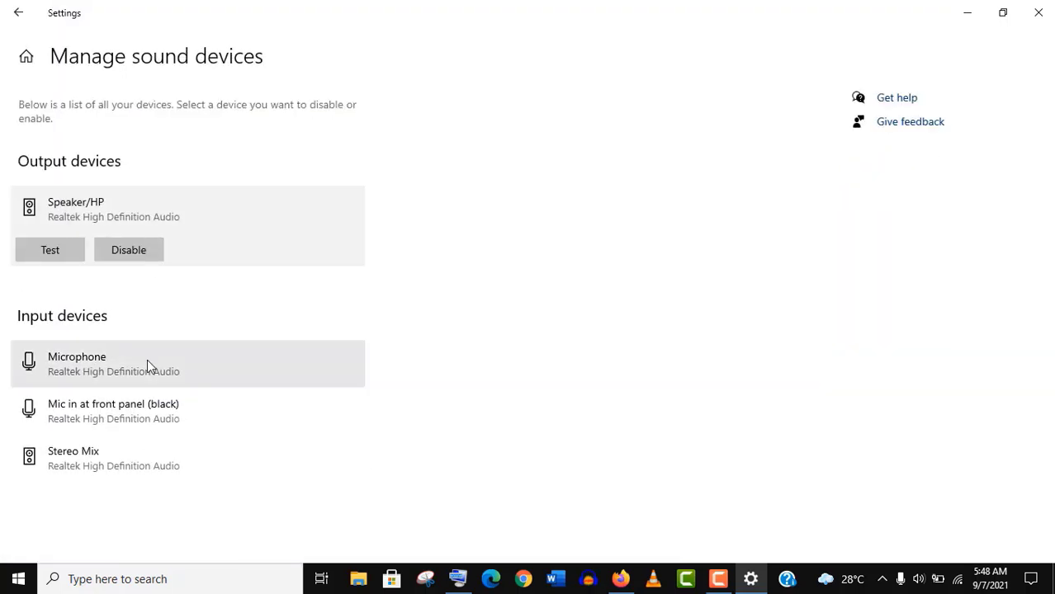
{"action": "left_click", "coordinate": [147, 361]}
{"action": "left_click", "coordinate": [146, 438]}
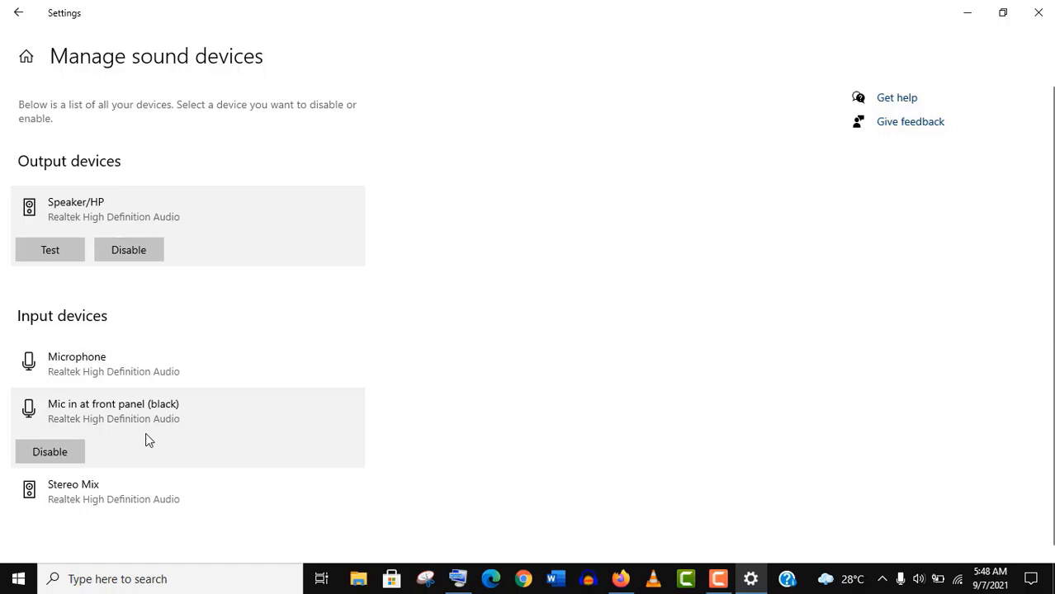
{"action": "left_click", "coordinate": [91, 485]}
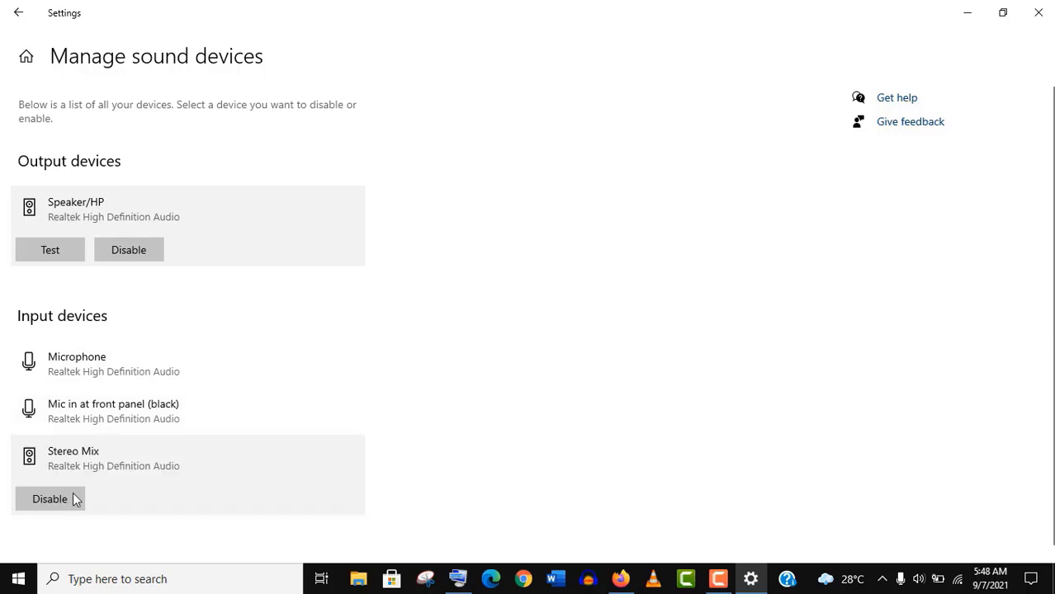
{"action": "left_click", "coordinate": [170, 419]}
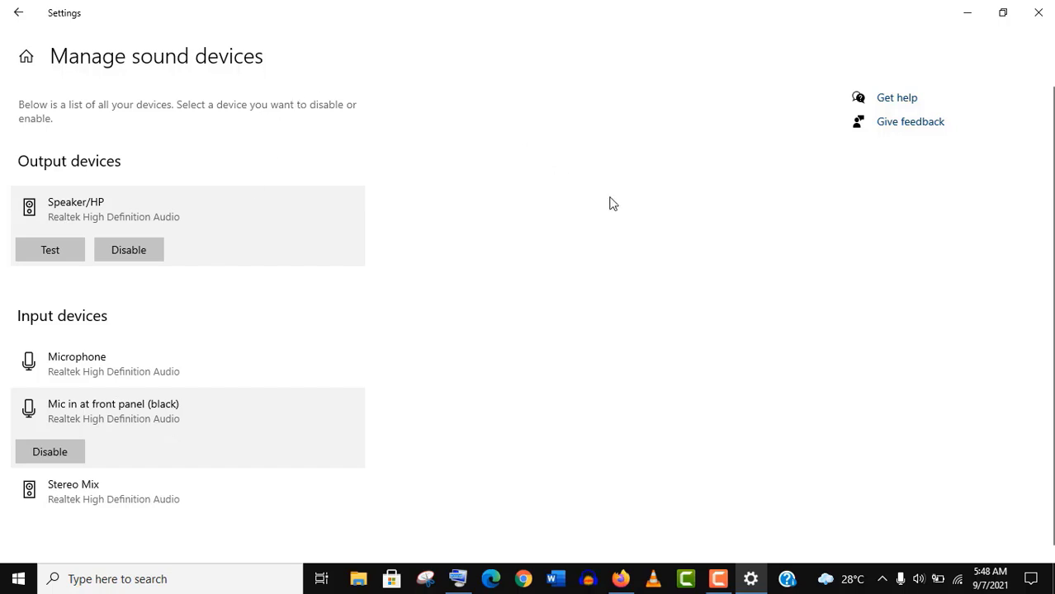
{"action": "left_click", "coordinate": [12, 22]}
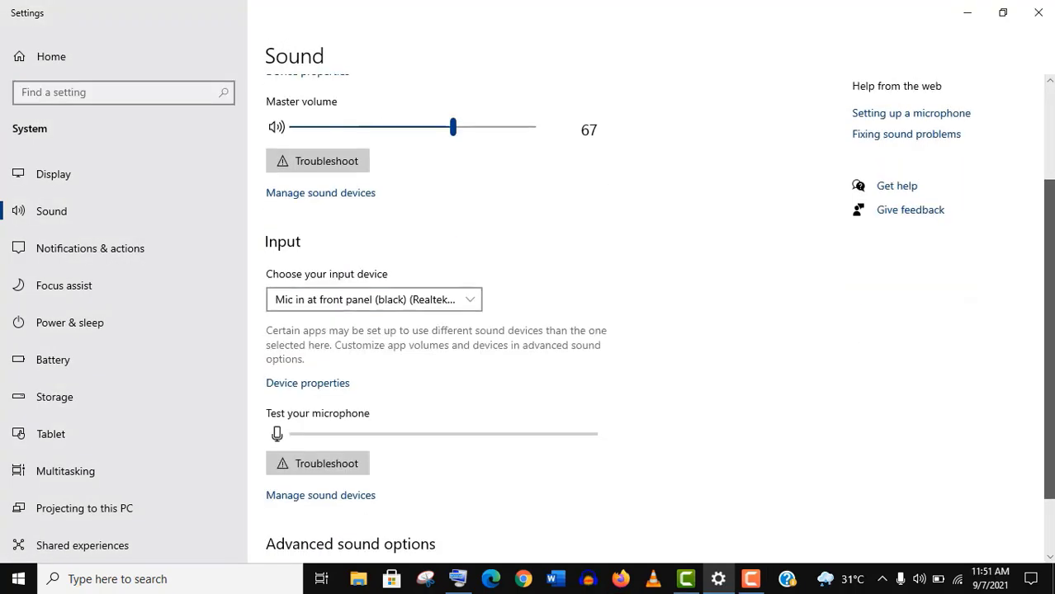
- Choose Mic in at front panel (black) as the sound input device
{"action": "scroll", "coordinate": [659, 318], "scroll_direction": "down", "scroll_amount": 1}
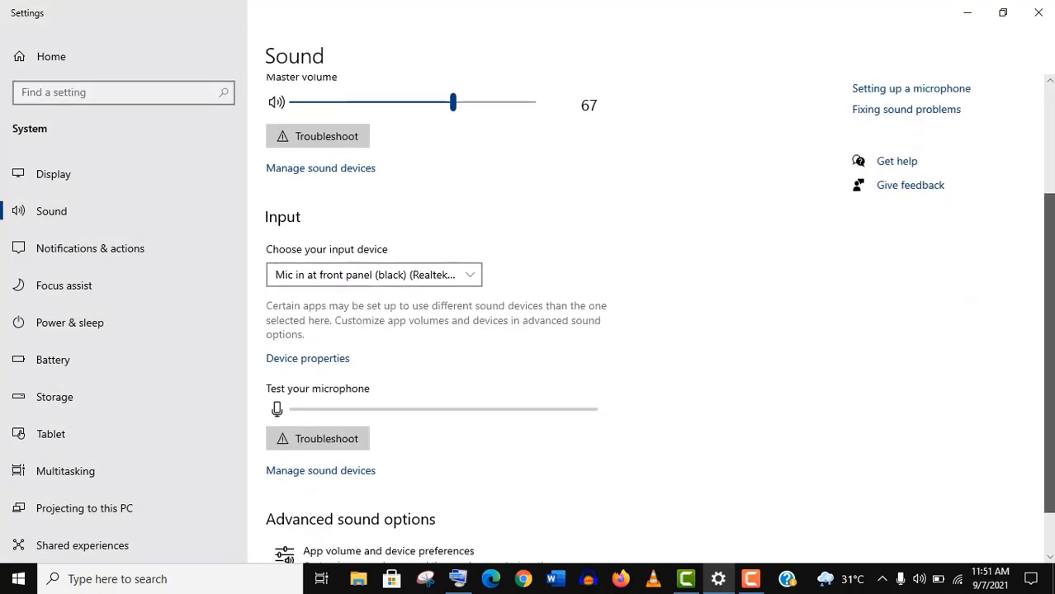
{"action": "left_click", "coordinate": [428, 266]}
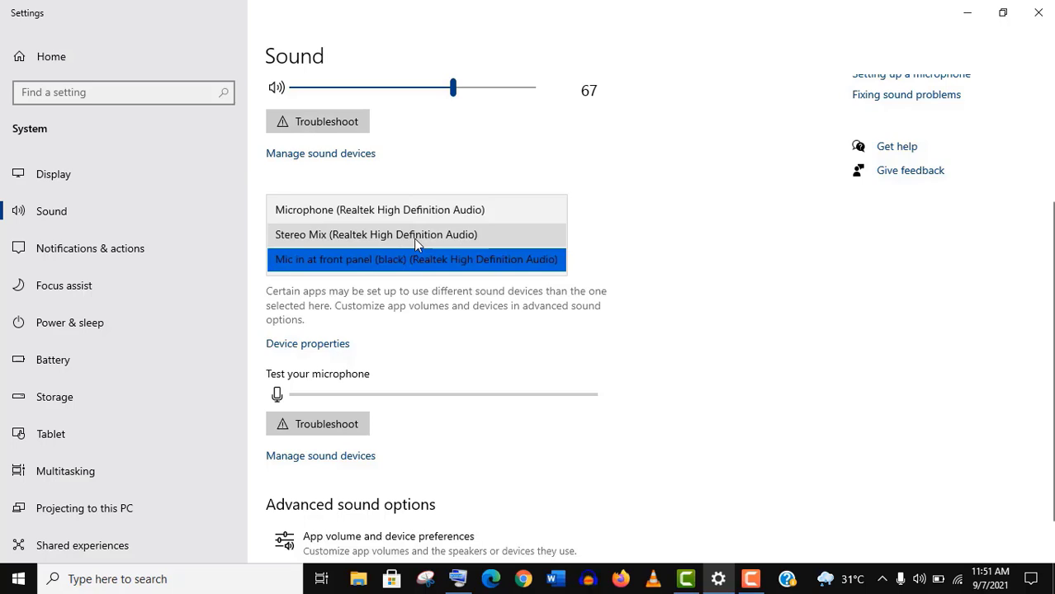
{"action": "left_click", "coordinate": [415, 261]}
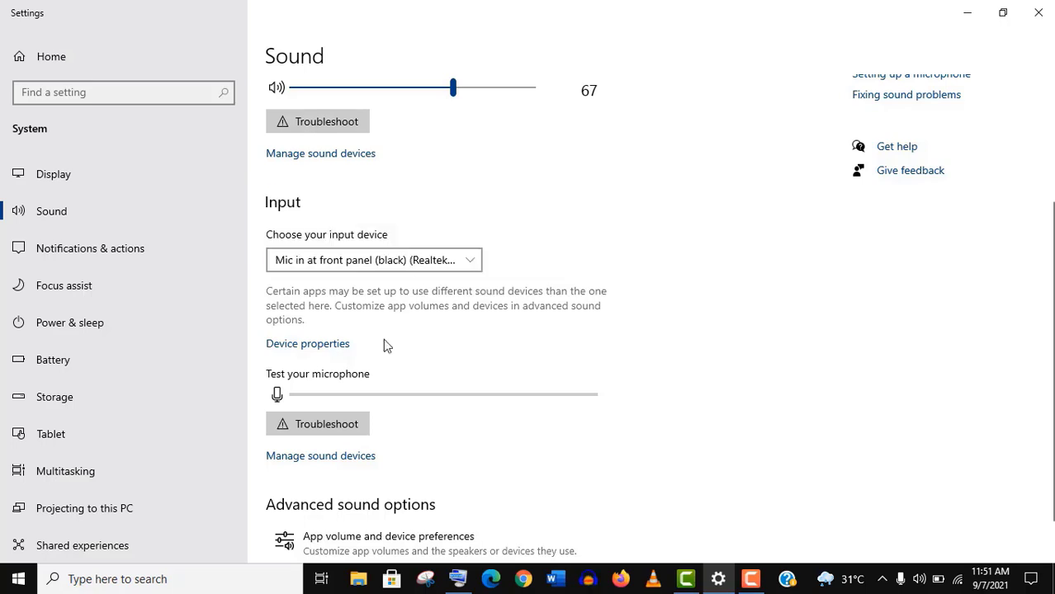
- Check whether each input device and the speakers are enabled in the sound device management, and close the settings
{"action": "left_click", "coordinate": [339, 466]}
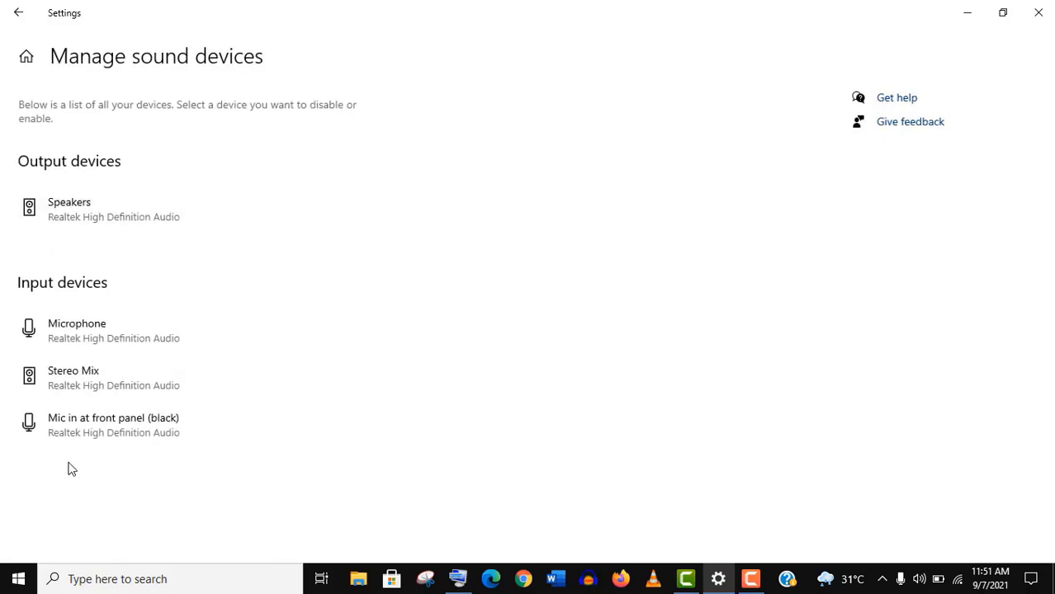
{"action": "left_click", "coordinate": [77, 446]}
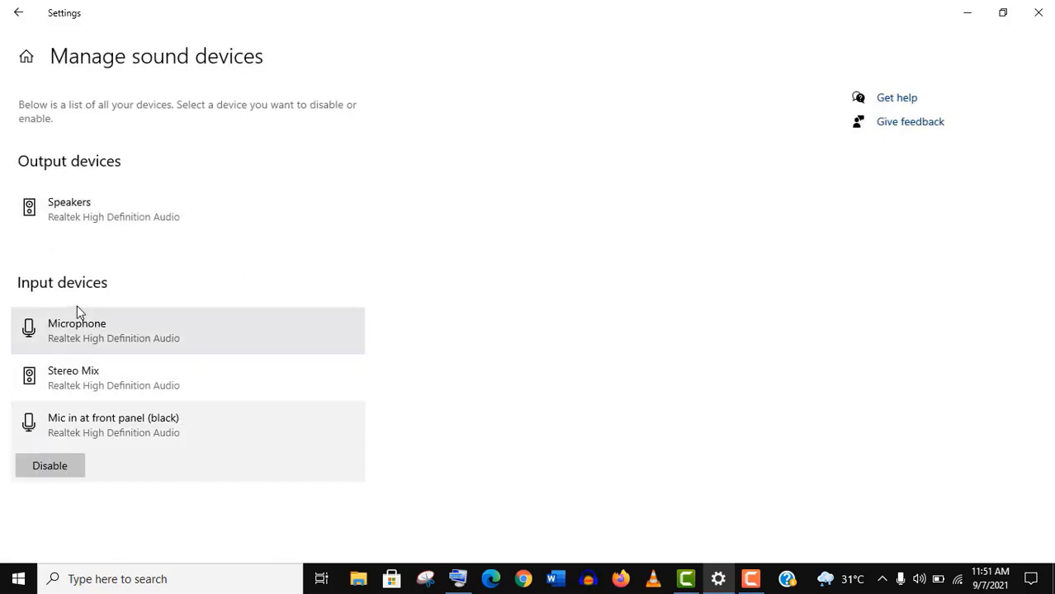
{"action": "left_click", "coordinate": [71, 377]}
{"action": "left_click", "coordinate": [71, 337]}
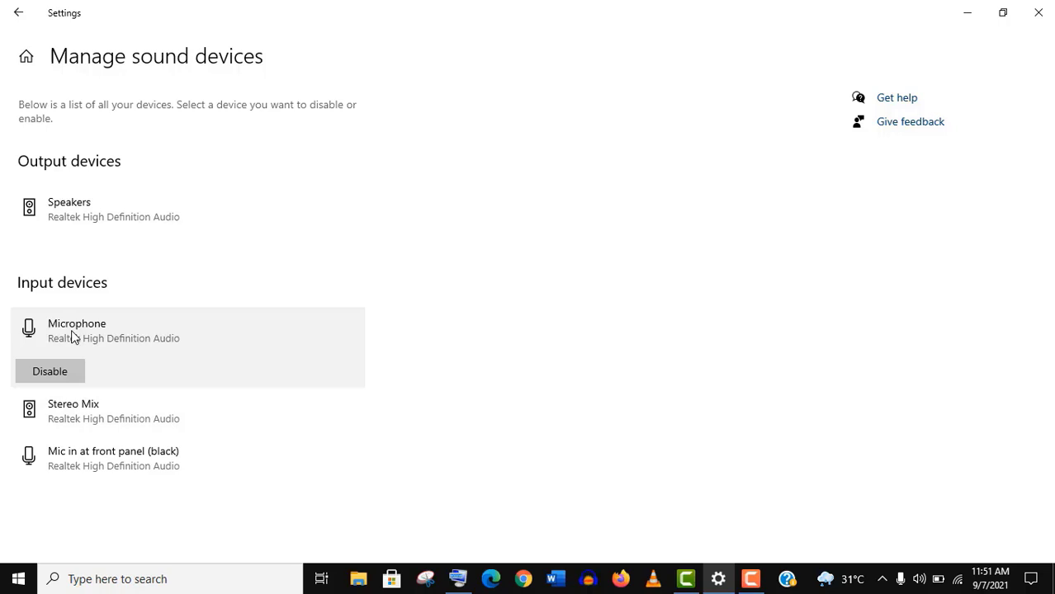
{"action": "left_click", "coordinate": [89, 192]}
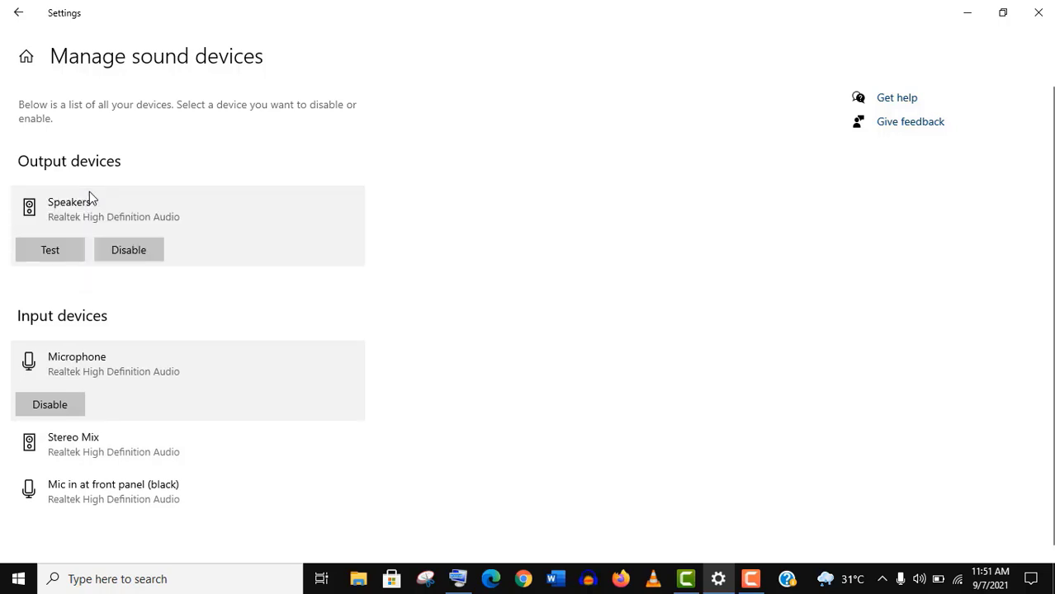
{"action": "left_click", "coordinate": [17, 14]}
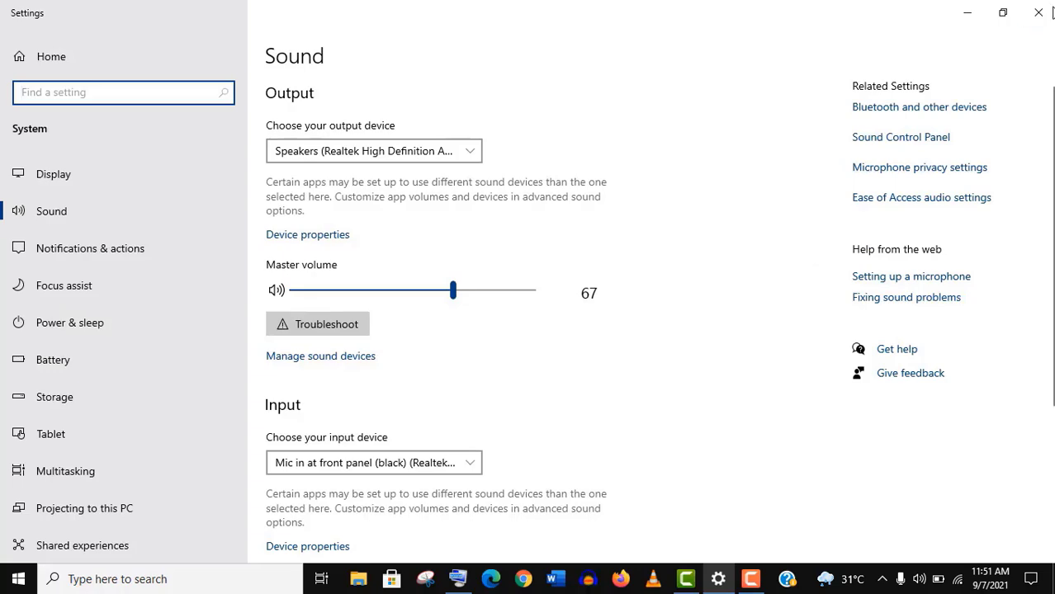
{"action": "left_click", "coordinate": [1040, 13]}
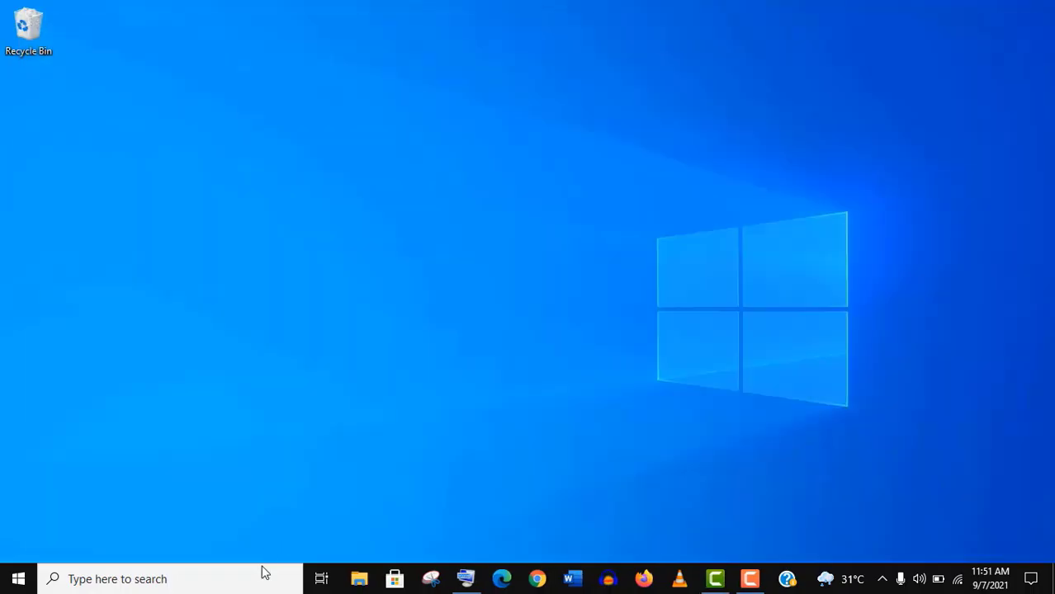
- Open Devices and Printers from the Control Panel and select the Mic in at front panel (black) device
{"action": "left_click", "coordinate": [259, 578]}
{"action": "type", "text": "control Panel"}
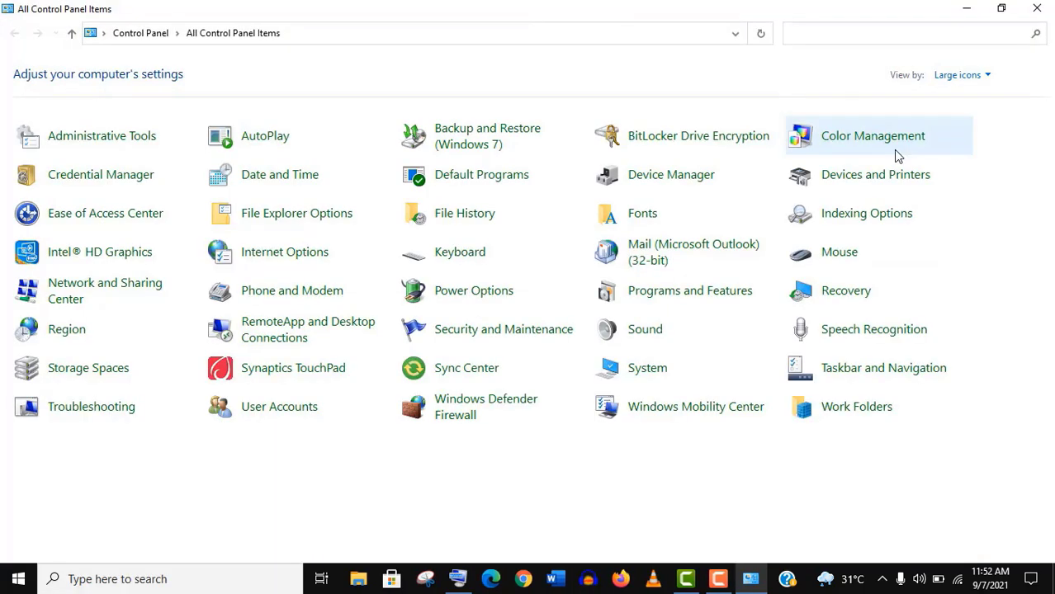
{"action": "left_click", "coordinate": [861, 178]}
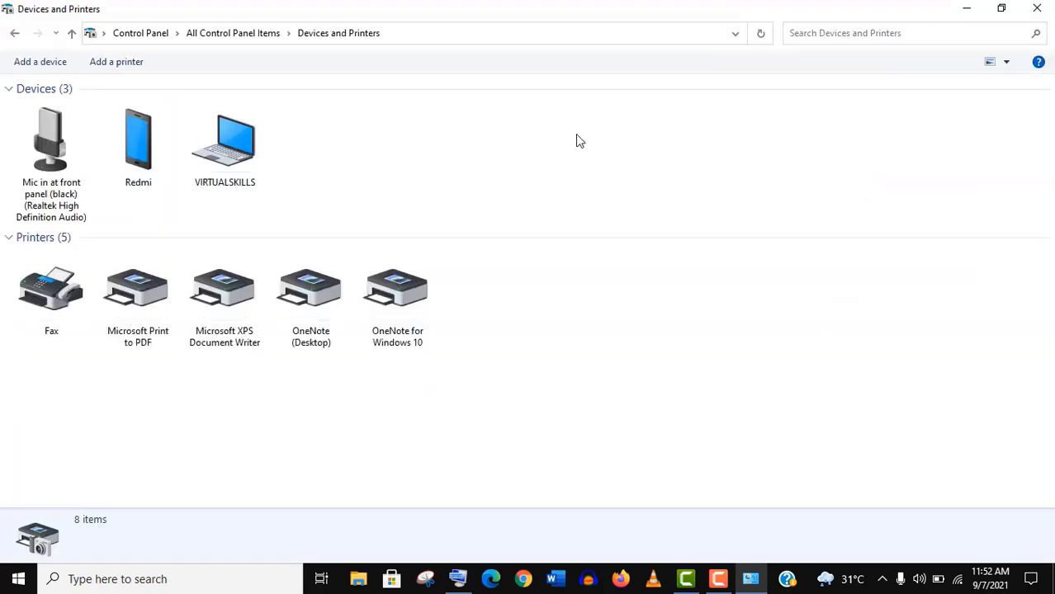
{"action": "left_click", "coordinate": [72, 179]}
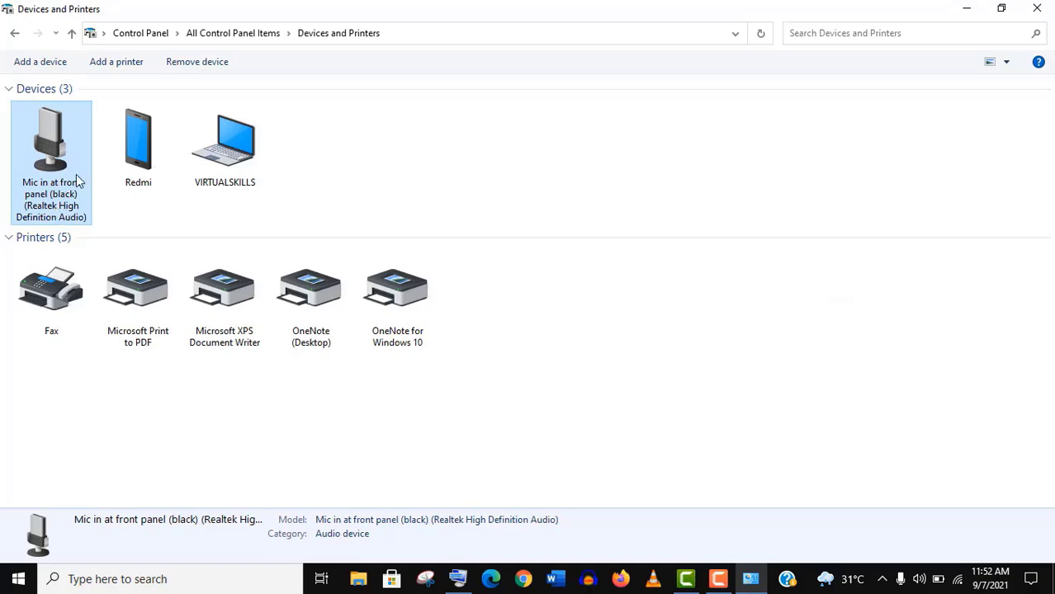
- Start searching for a device or printer to add, cancel the search and return to all Control Panel items
{"action": "left_click", "coordinate": [112, 61]}
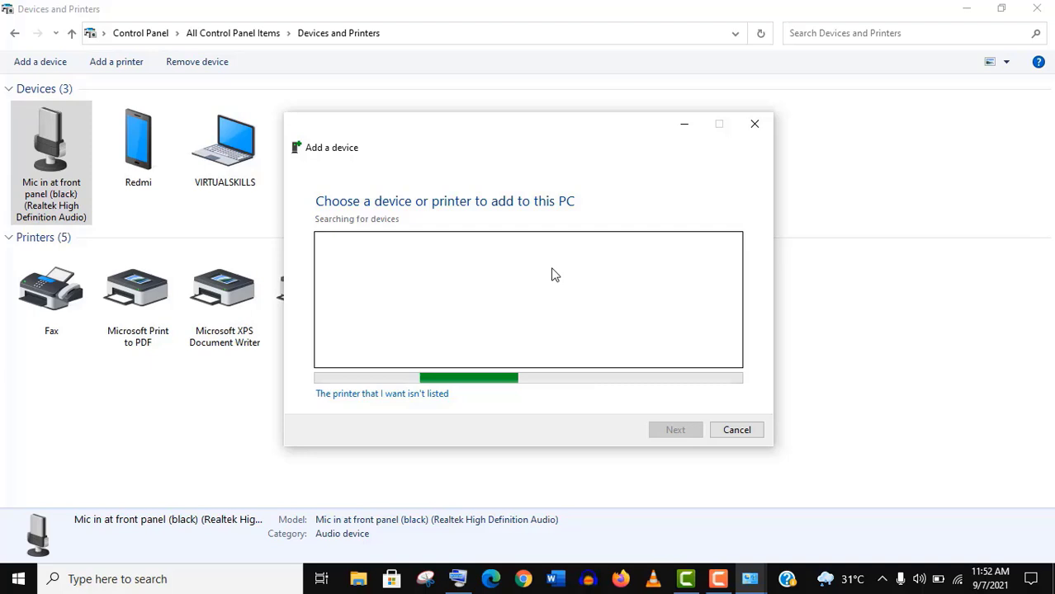
{"action": "left_click", "coordinate": [718, 433]}
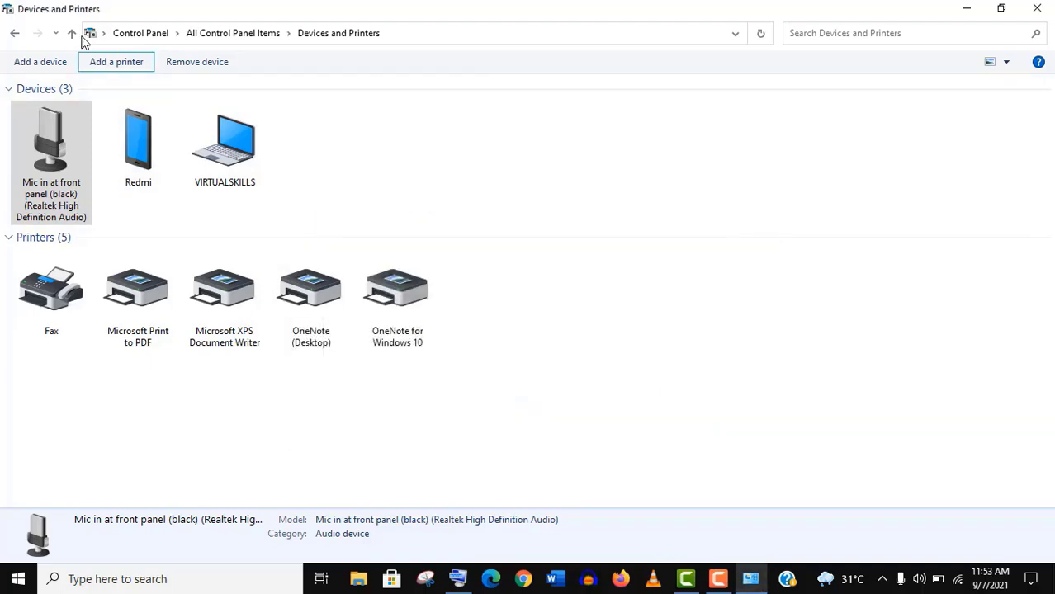
{"action": "left_click", "coordinate": [14, 34]}
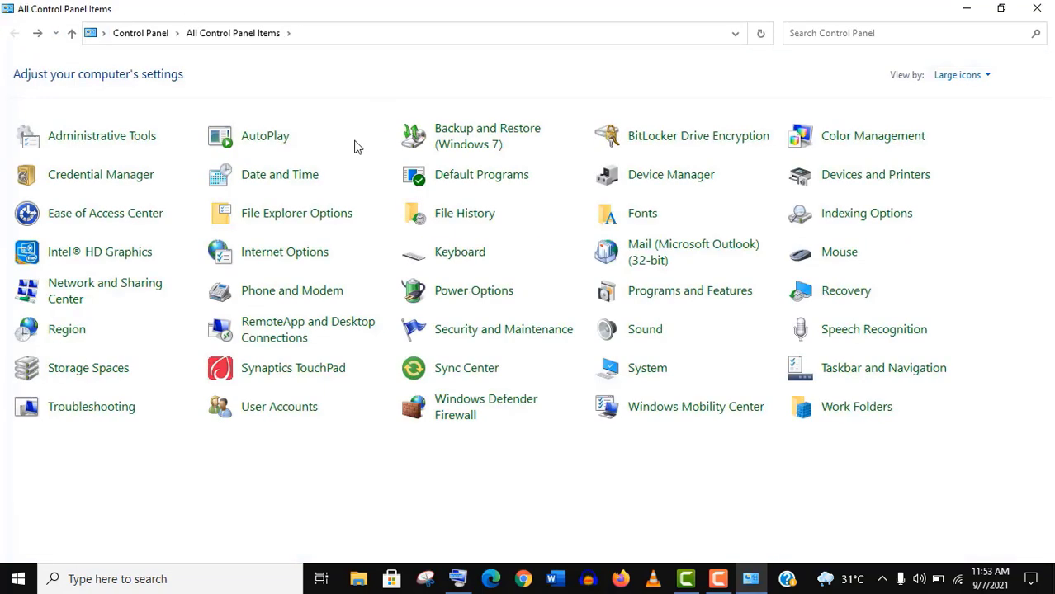
- In Device Manager, search automatically for an updated driver for the Mic in at front panel (black) audio input
{"action": "left_click", "coordinate": [699, 176]}
{"action": "left_click", "coordinate": [85, 120]}
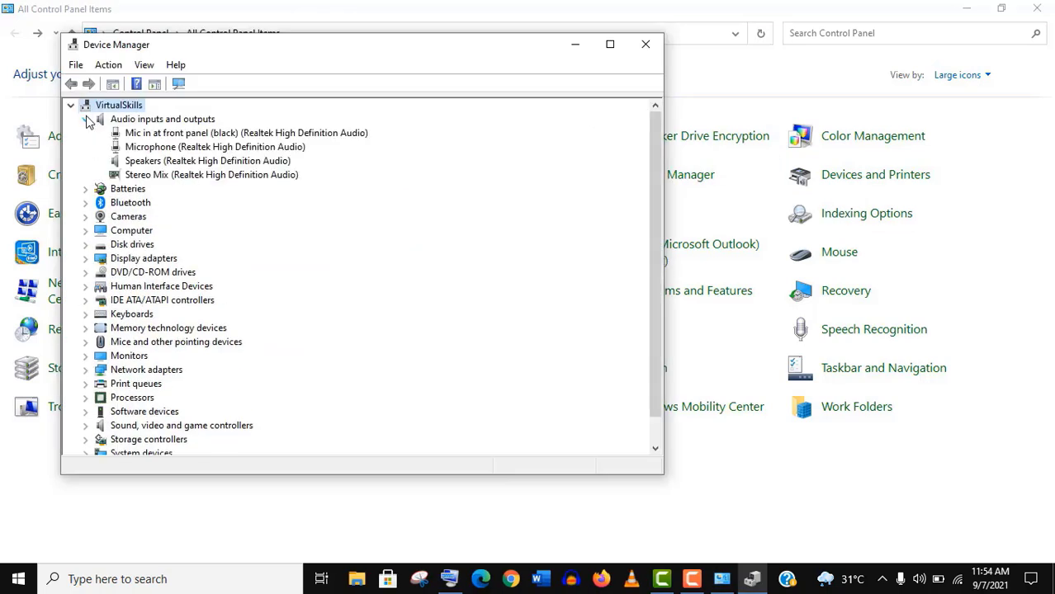
{"action": "left_click", "coordinate": [170, 134]}
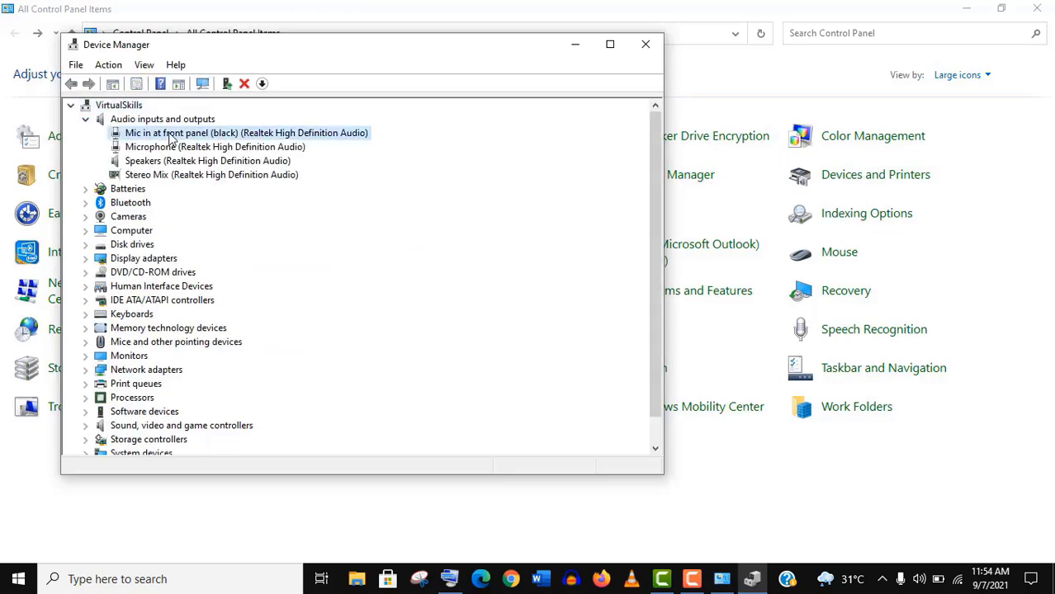
{"action": "right_click", "coordinate": [170, 137]}
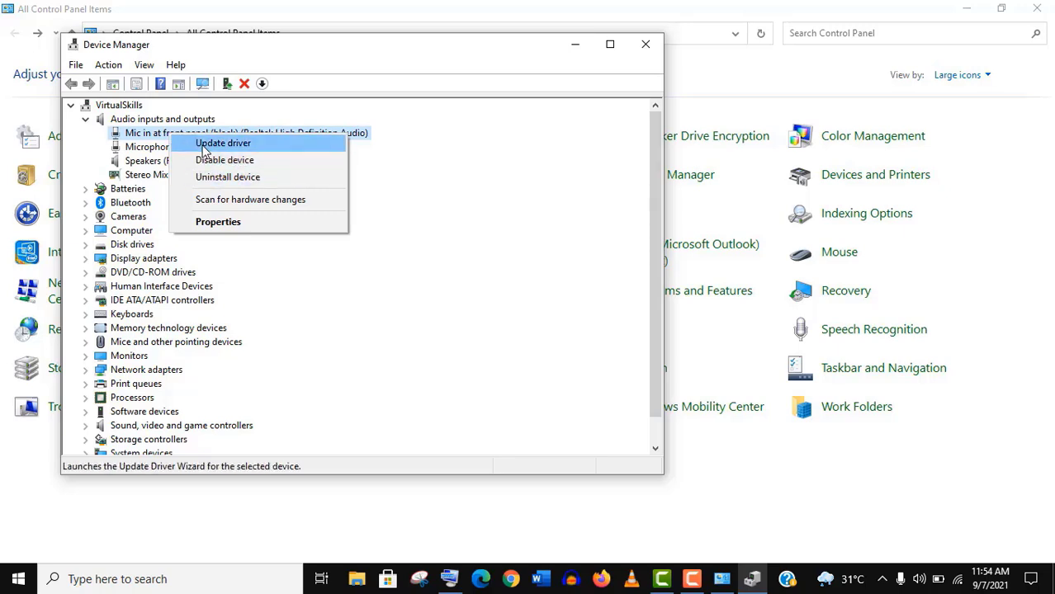
{"action": "left_click", "coordinate": [204, 147]}
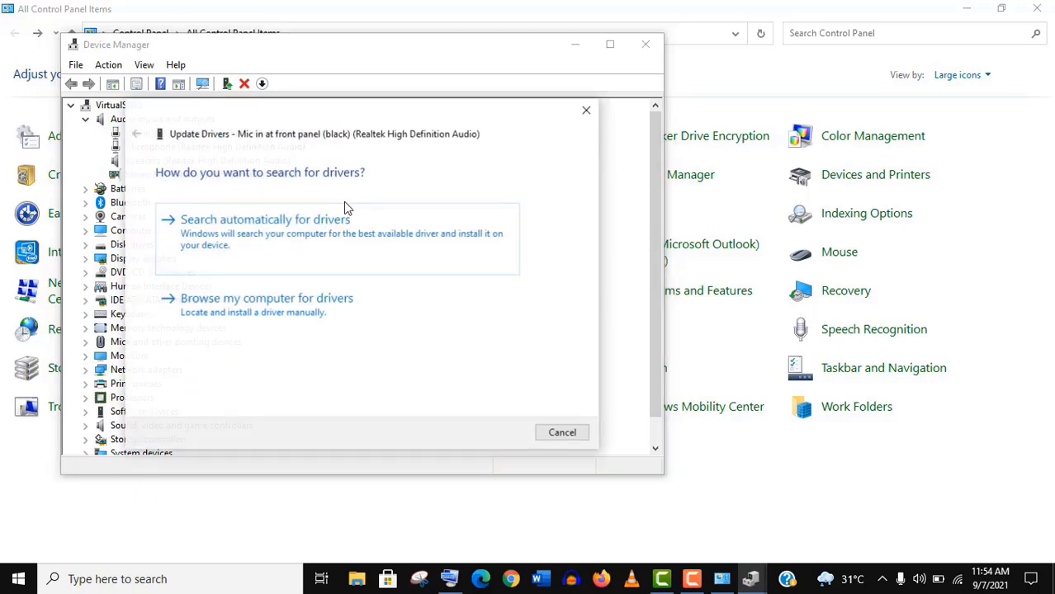
{"action": "left_click", "coordinate": [295, 240]}
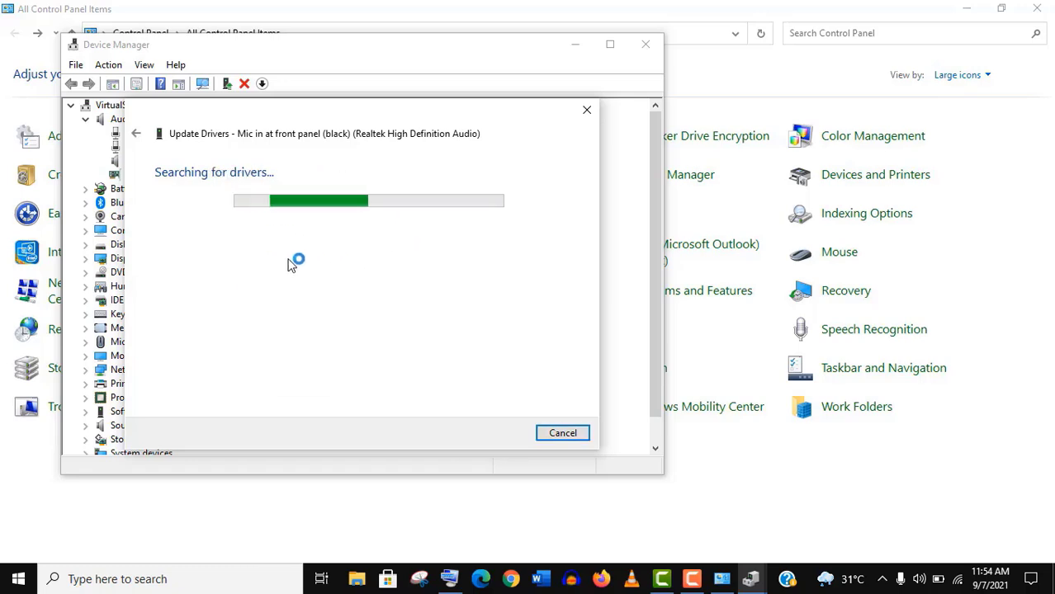
{"action": "left_click", "coordinate": [561, 432]}
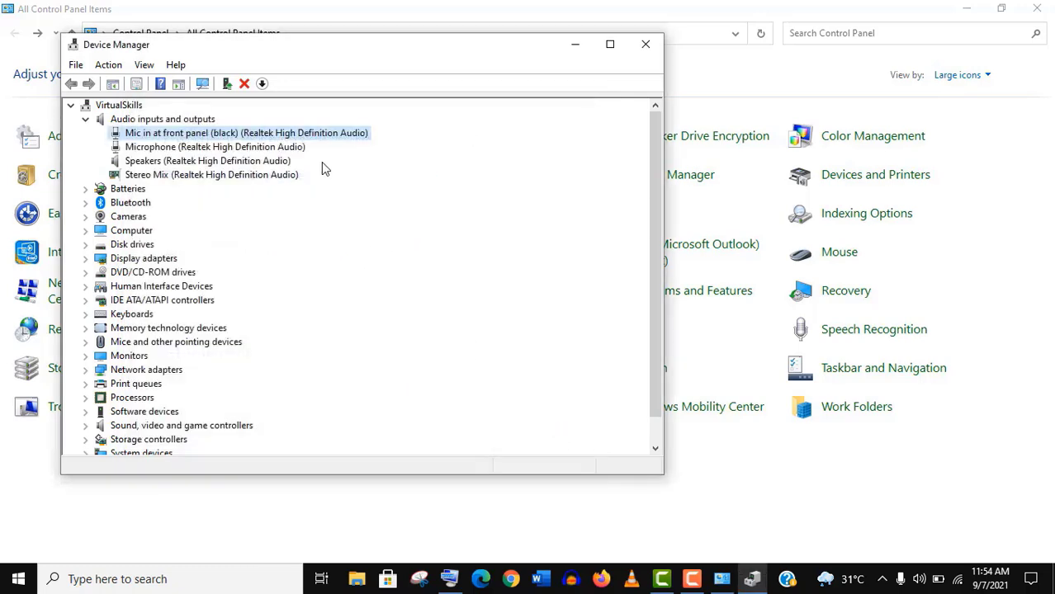
- Search automatically for an updated driver for Realtek High Definition Audio among the sound, video and game controllers
{"action": "left_click", "coordinate": [256, 148]}
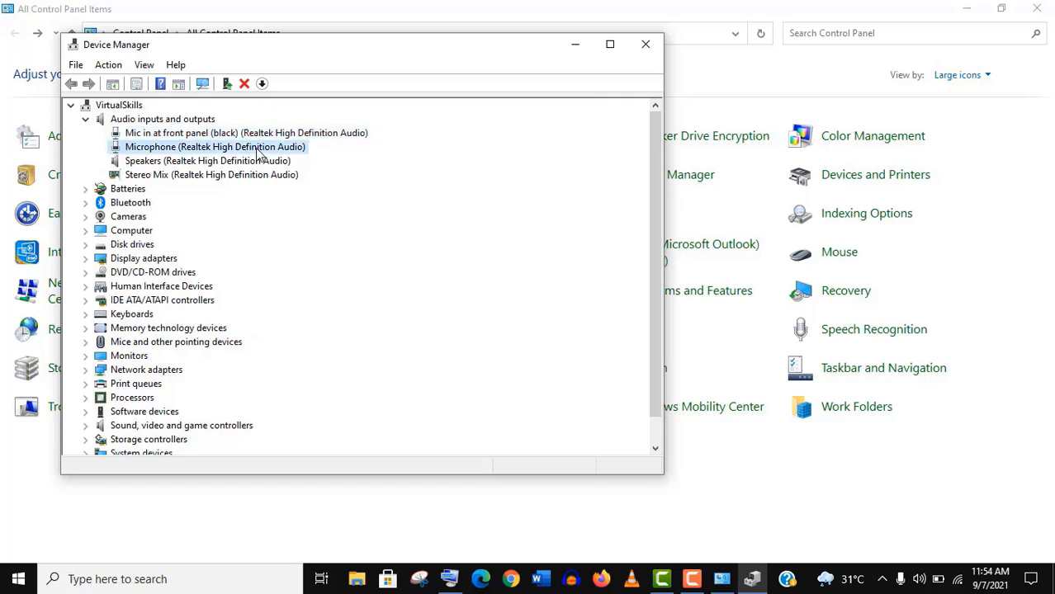
{"action": "left_click", "coordinate": [85, 425]}
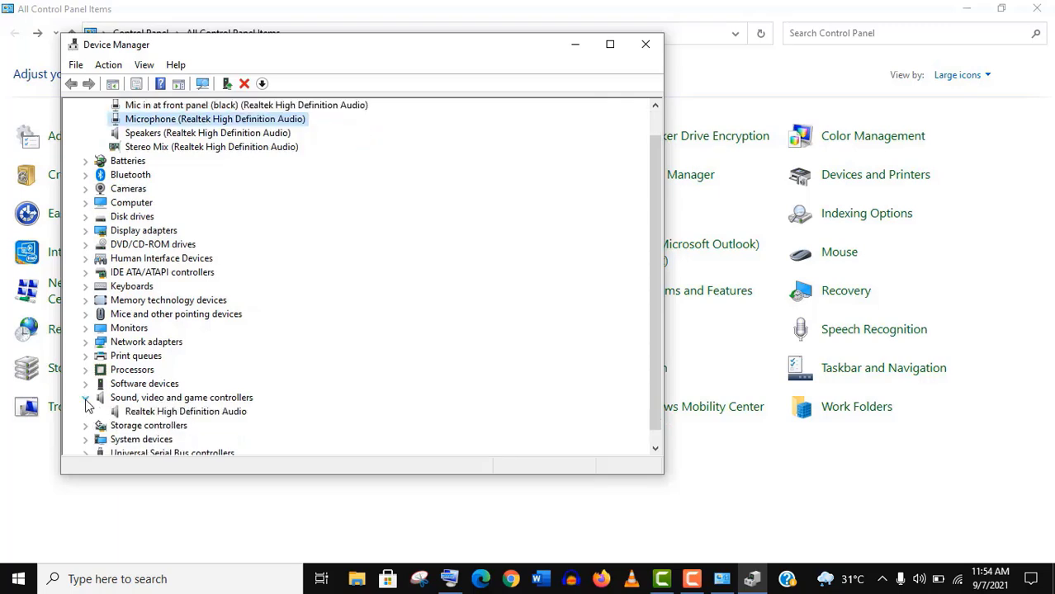
{"action": "left_click", "coordinate": [224, 413]}
{"action": "left_click_drag", "start_coordinate": [653, 219], "coordinate": [652, 230]}
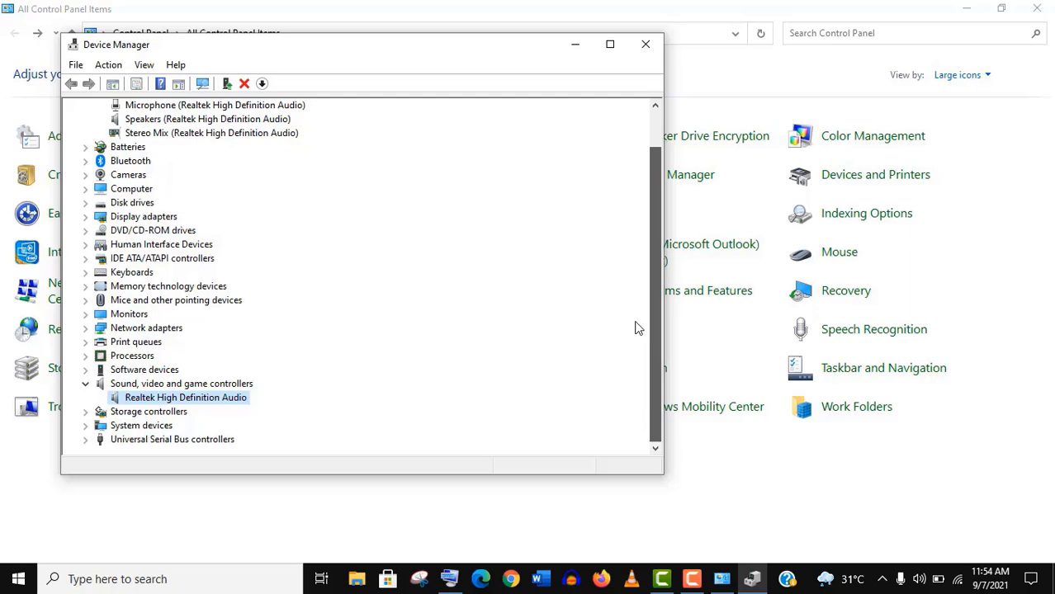
{"action": "right_click", "coordinate": [189, 400]}
{"action": "left_click", "coordinate": [231, 410]}
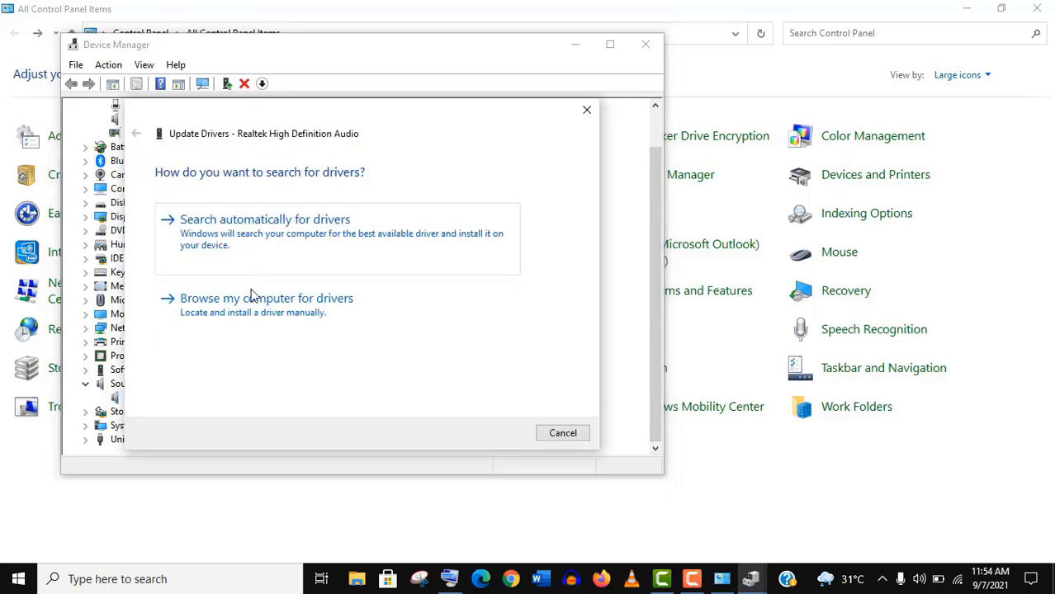
{"action": "left_click", "coordinate": [282, 228]}
{"action": "left_click", "coordinate": [565, 433]}
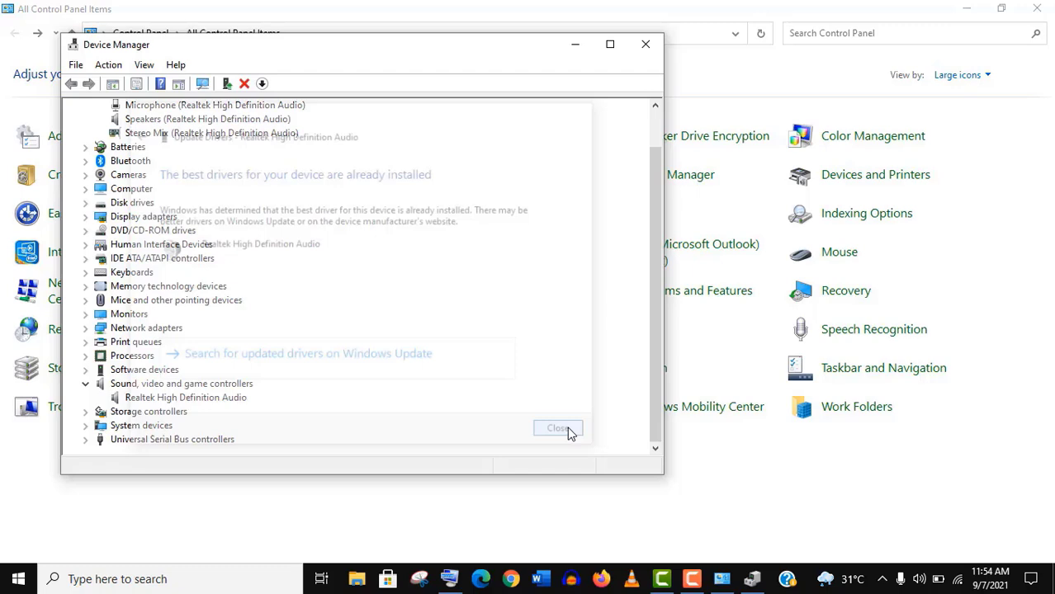
- Disable the Realtek High Definition Audio device under sound, video and game controllers, declining to restart the computer
{"action": "right_click", "coordinate": [211, 400]}
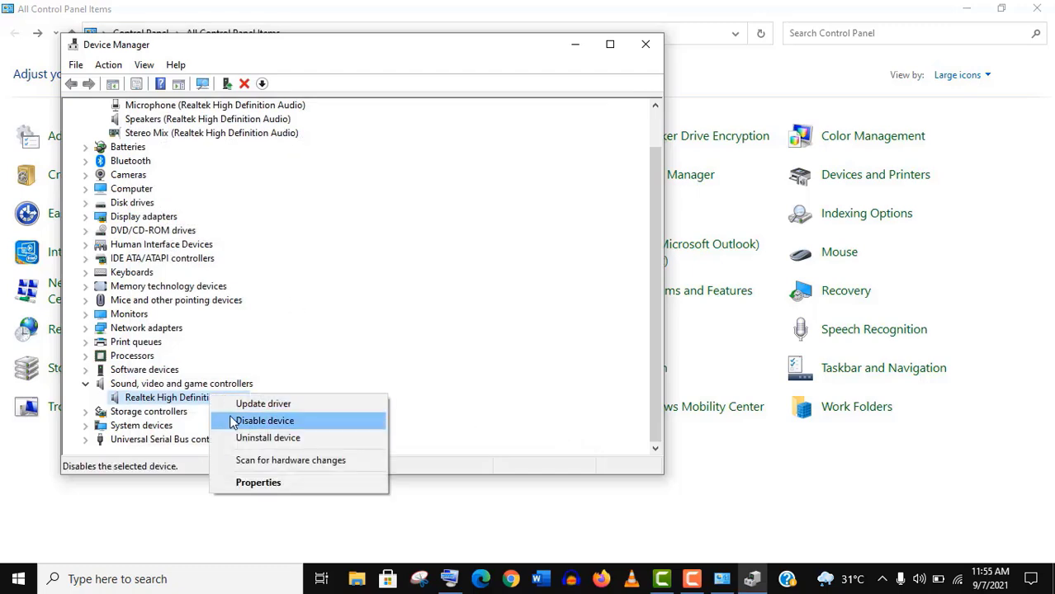
{"action": "left_click", "coordinate": [233, 423]}
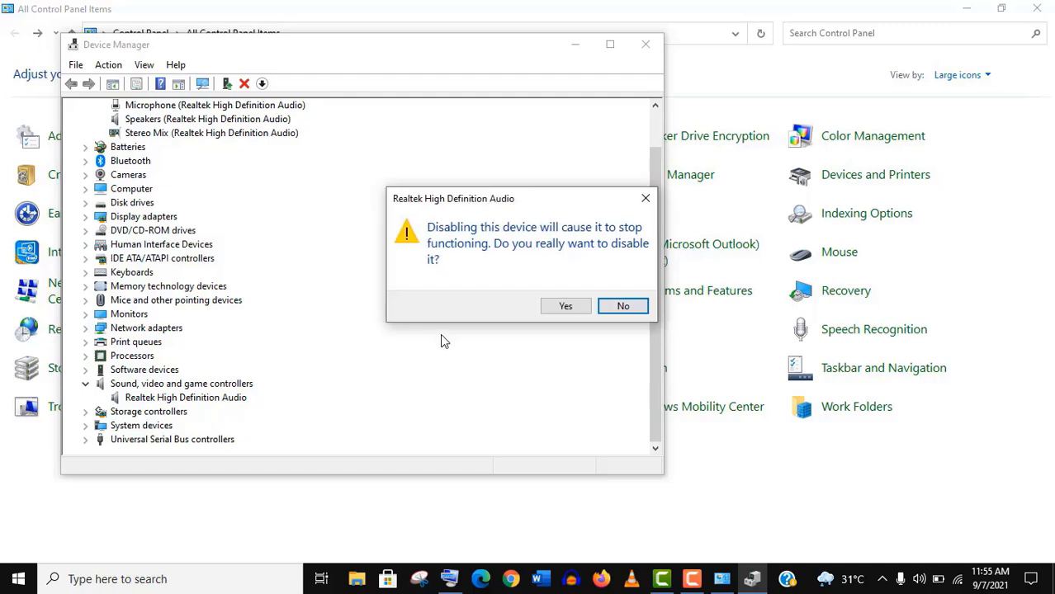
{"action": "left_click", "coordinate": [566, 307]}
{"action": "left_click", "coordinate": [699, 299]}
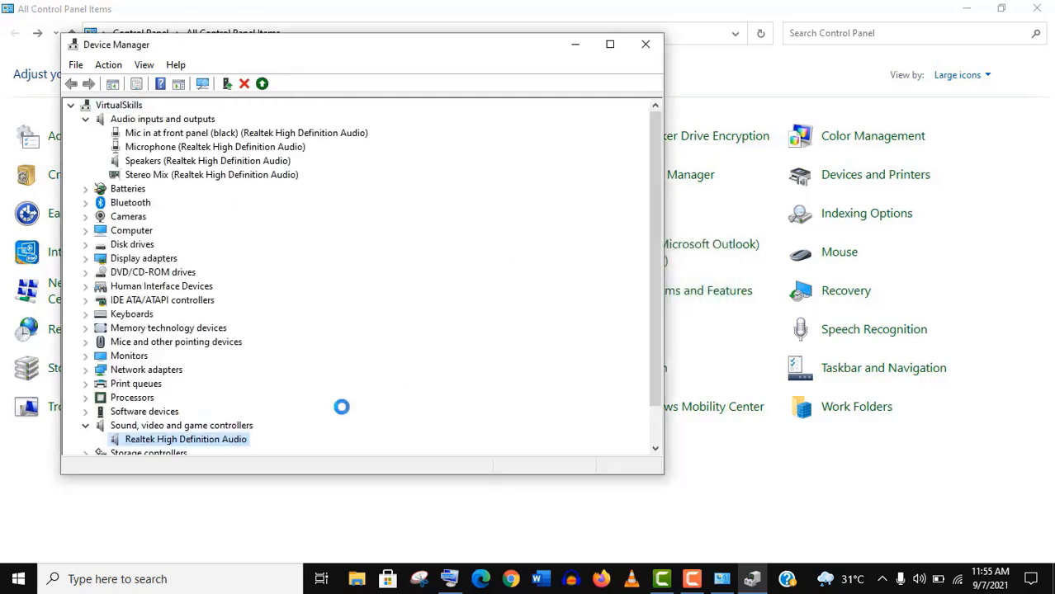
- Re-enable the Realtek High Definition Audio device, decline restarting the computer, and close Device Manager
{"action": "right_click", "coordinate": [176, 442]}
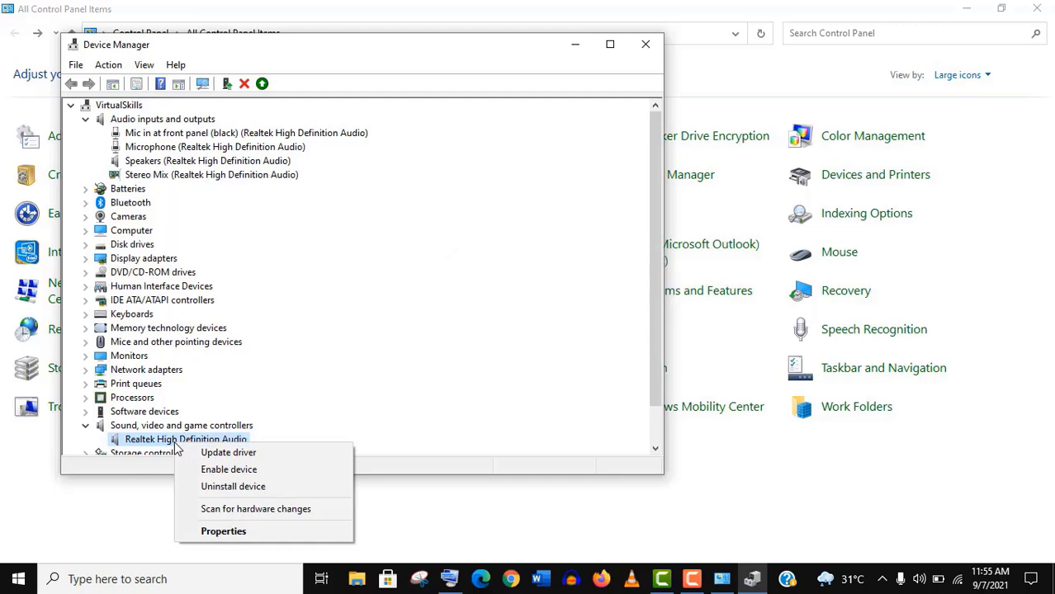
{"action": "left_click", "coordinate": [208, 469]}
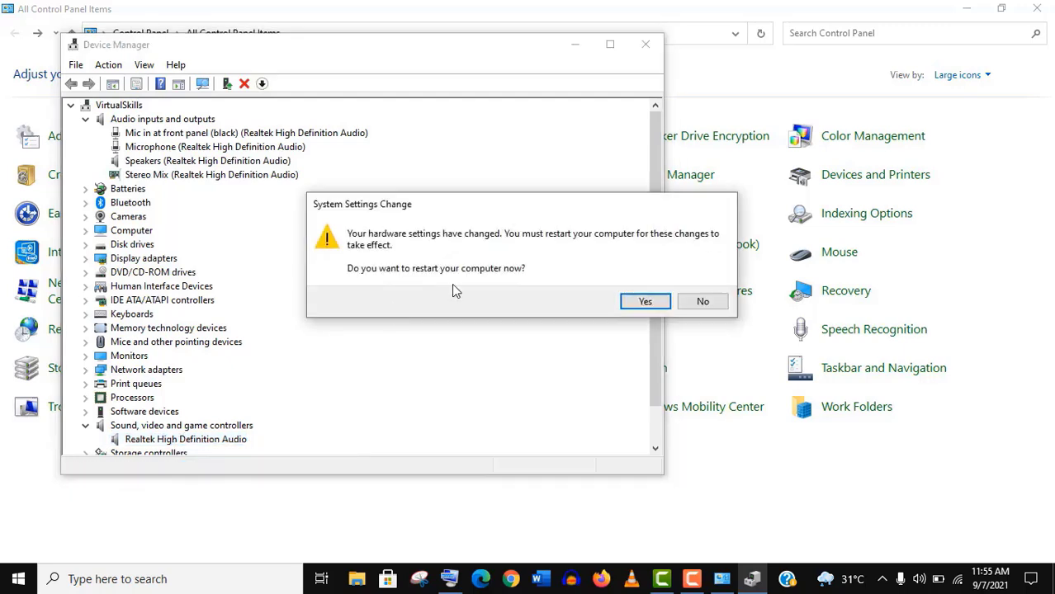
{"action": "left_click", "coordinate": [701, 300]}
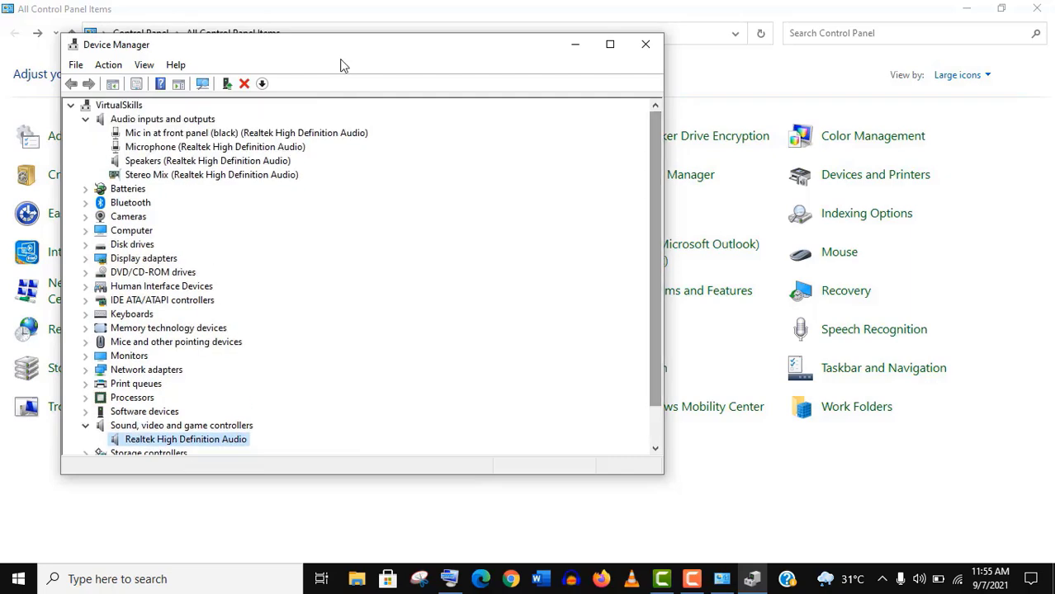
{"action": "left_click", "coordinate": [646, 45]}
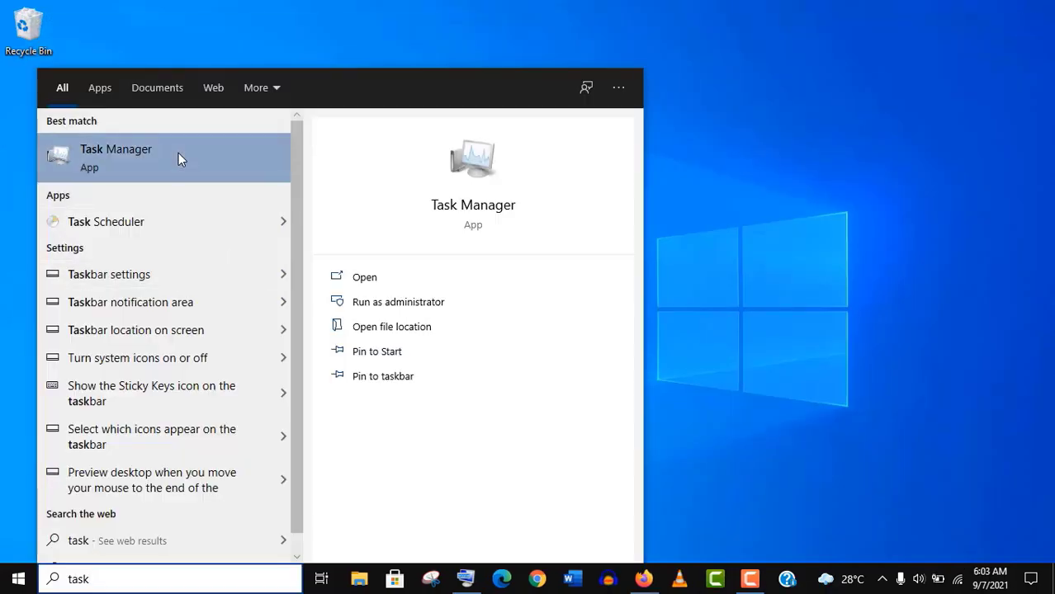
- Open Task Manager, check the Realtek HD Audio Manager entry among the startup apps, and close Task Manager
{"action": "left_click", "coordinate": [178, 153]}
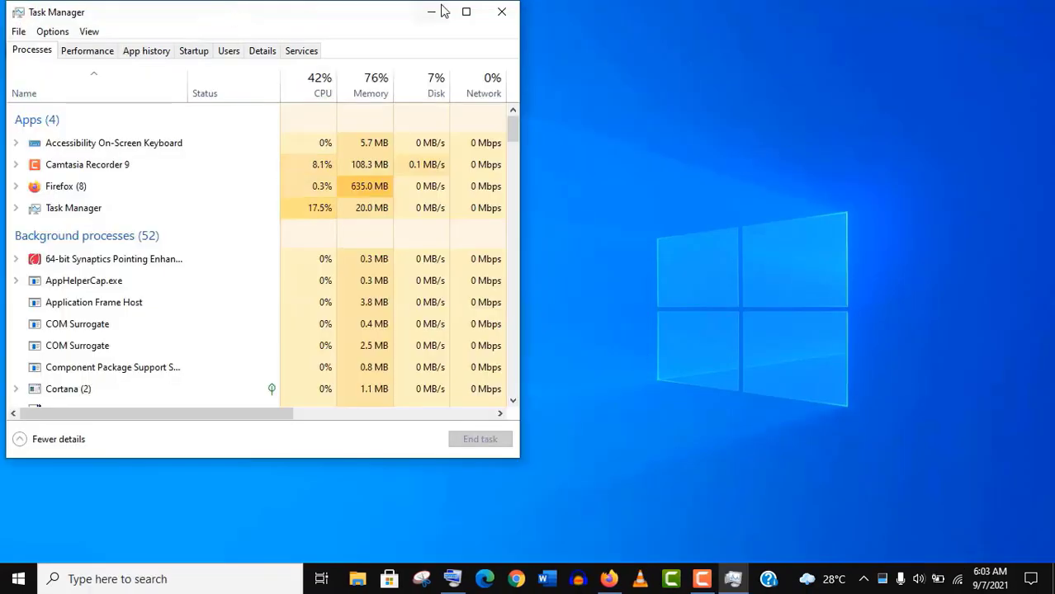
{"action": "left_click", "coordinate": [187, 56]}
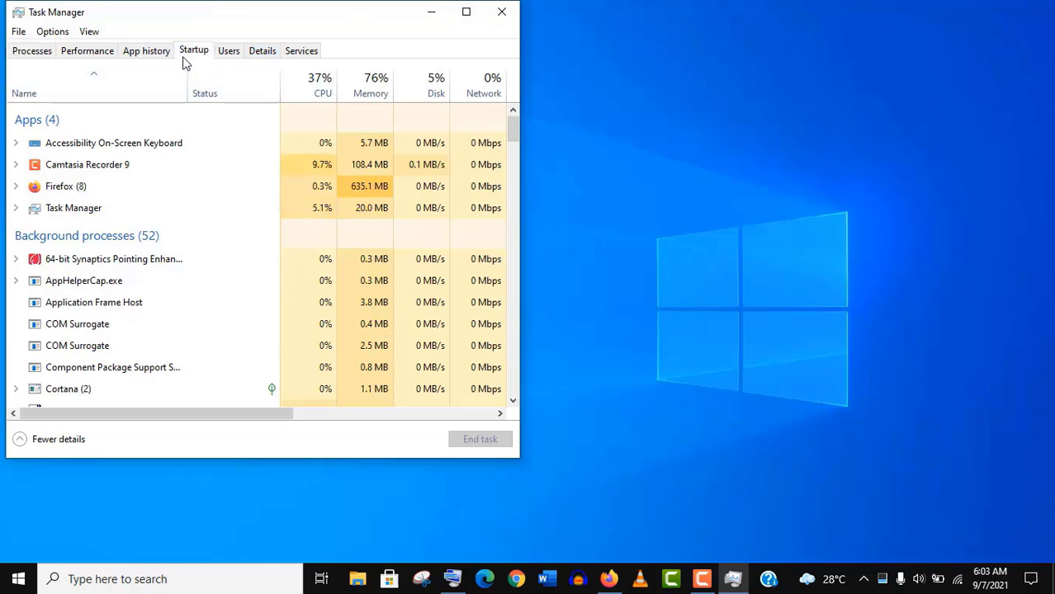
{"action": "right_click", "coordinate": [97, 285]}
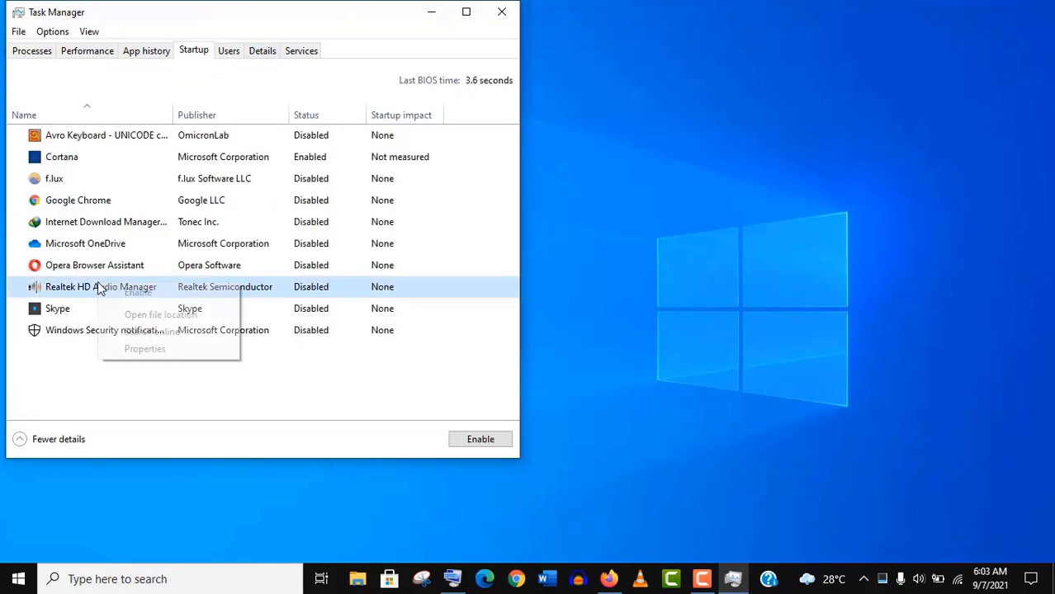
{"action": "left_click", "coordinate": [110, 291]}
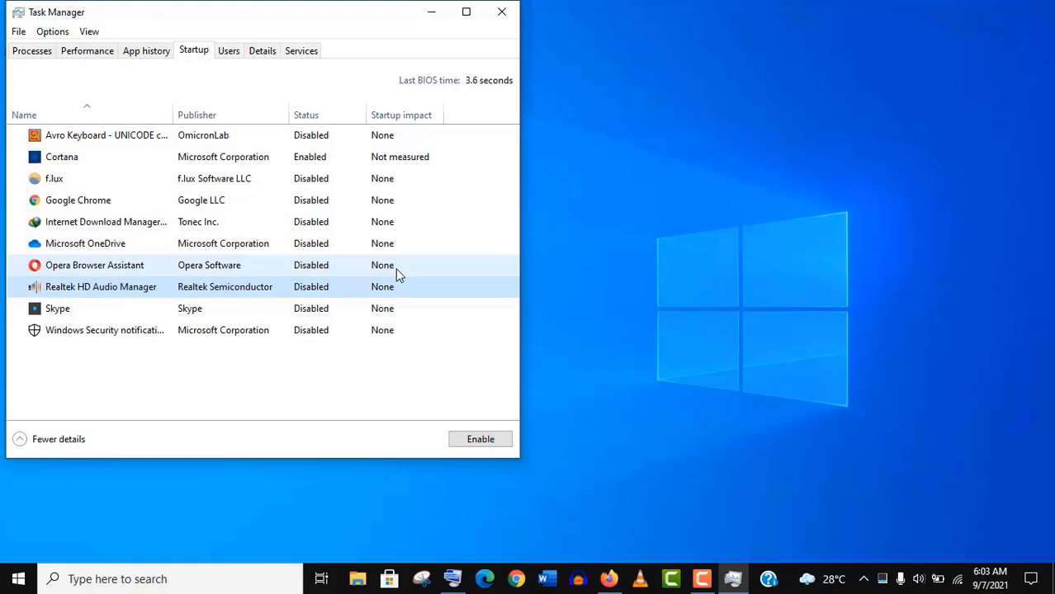
{"action": "left_click", "coordinate": [505, 19]}
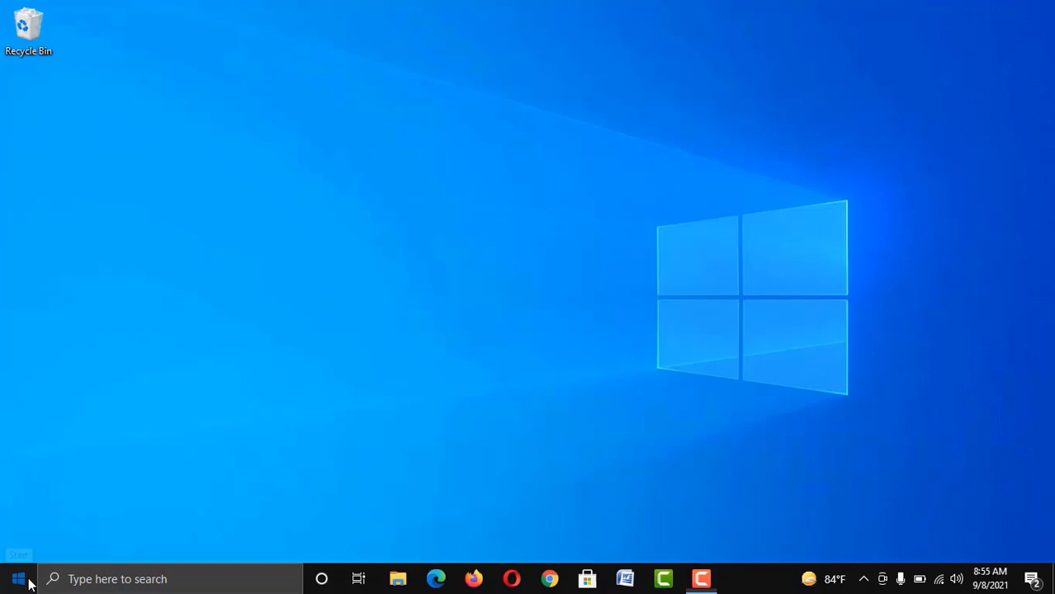
- Open the Background apps page in the Windows Privacy settings
{"action": "left_click", "coordinate": [29, 584]}
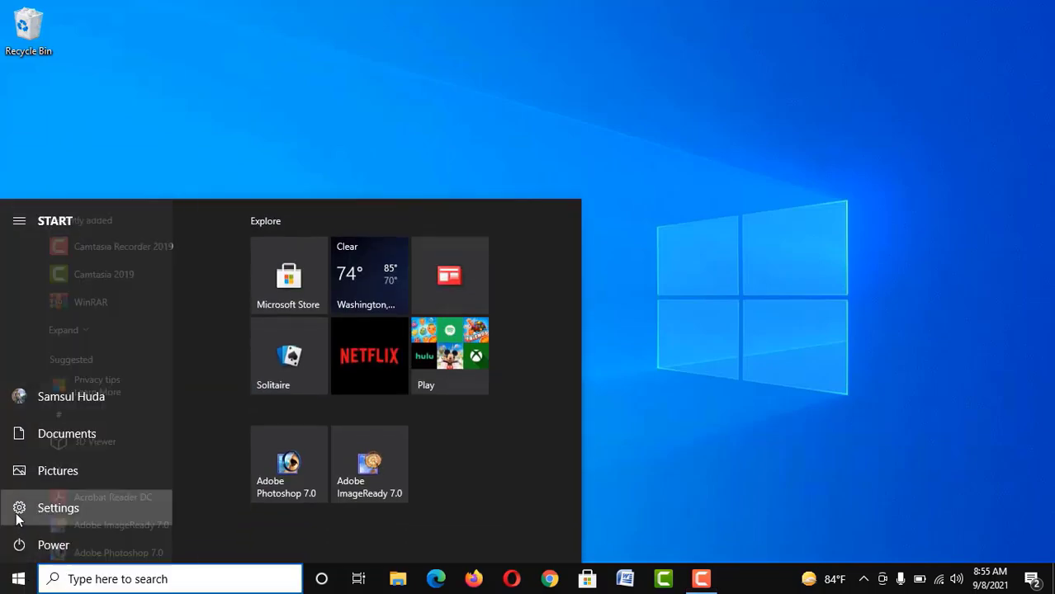
{"action": "left_click", "coordinate": [18, 512]}
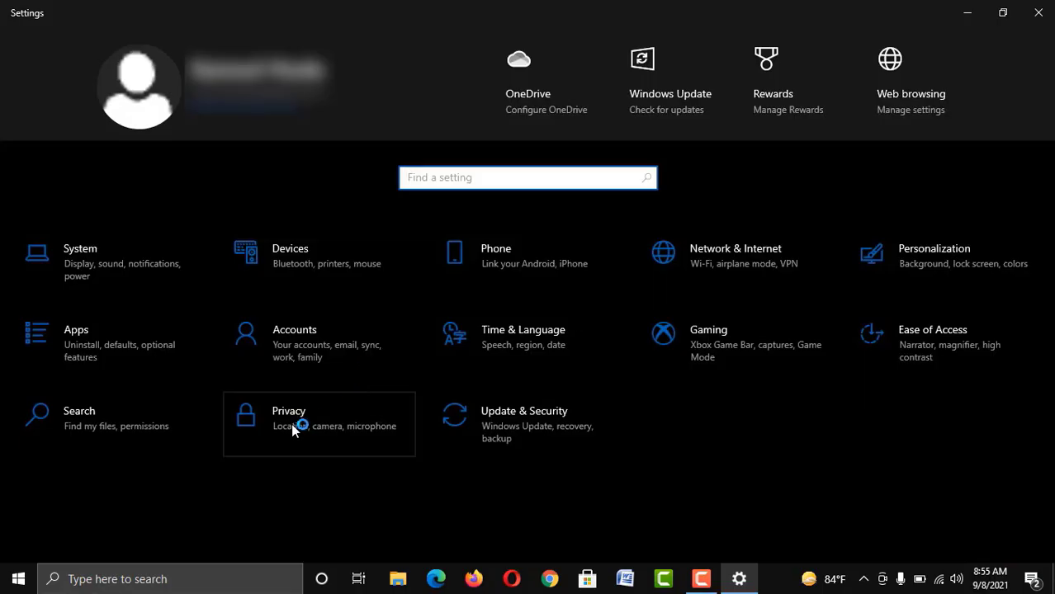
{"action": "left_click", "coordinate": [293, 425]}
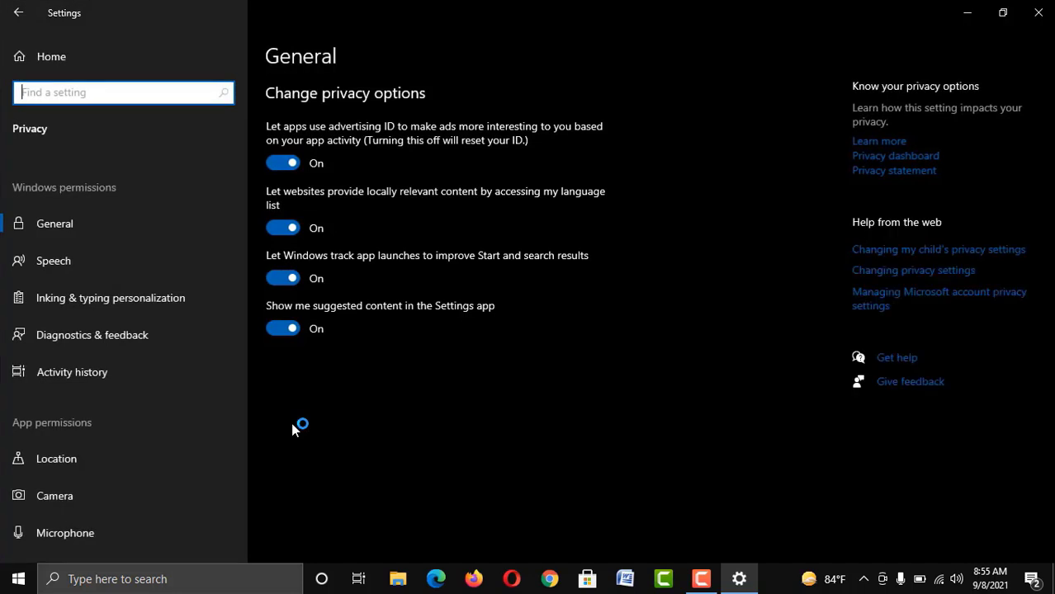
{"action": "scroll", "coordinate": [155, 428], "scroll_direction": "down", "scroll_amount": 6}
{"action": "left_click", "coordinate": [155, 428]}
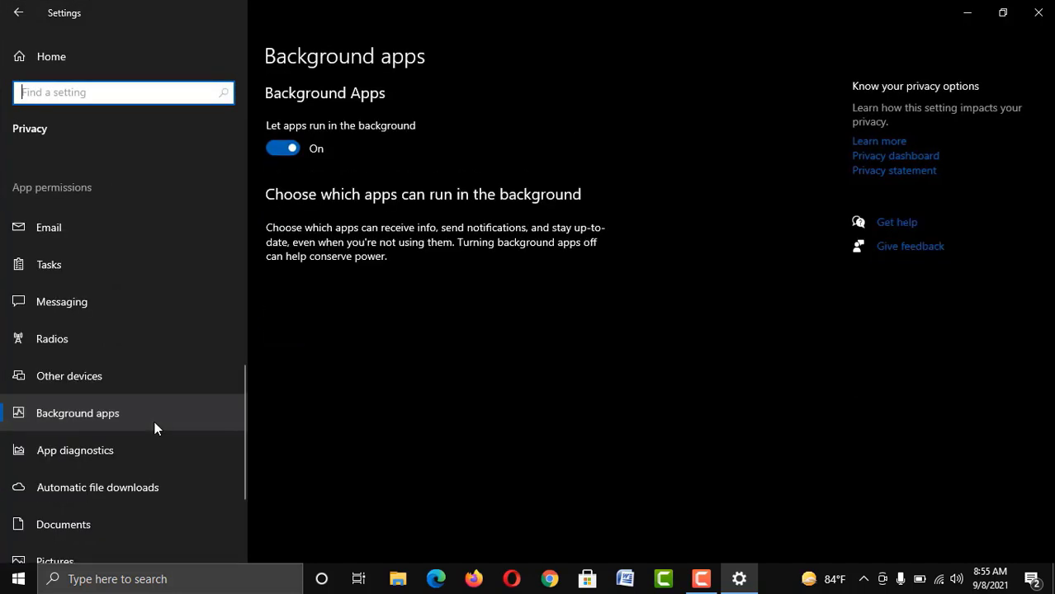
- Switch background running for Realtek Audio Console off and back on, review the app list, and close Settings
{"action": "scroll", "coordinate": [514, 376], "scroll_direction": "down", "scroll_amount": 8}
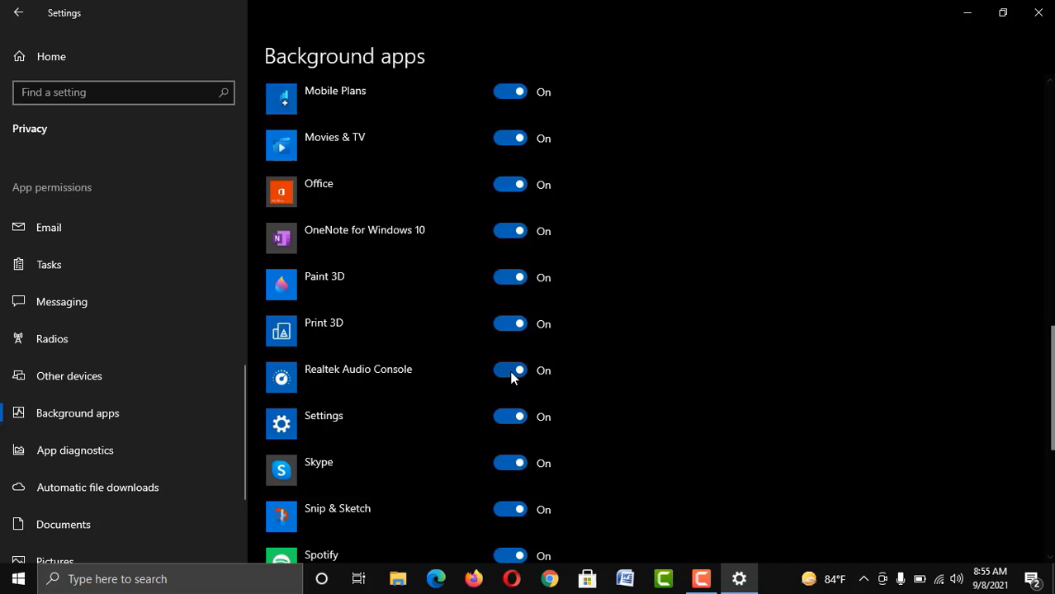
{"action": "left_click", "coordinate": [511, 371]}
{"action": "left_click", "coordinate": [512, 371]}
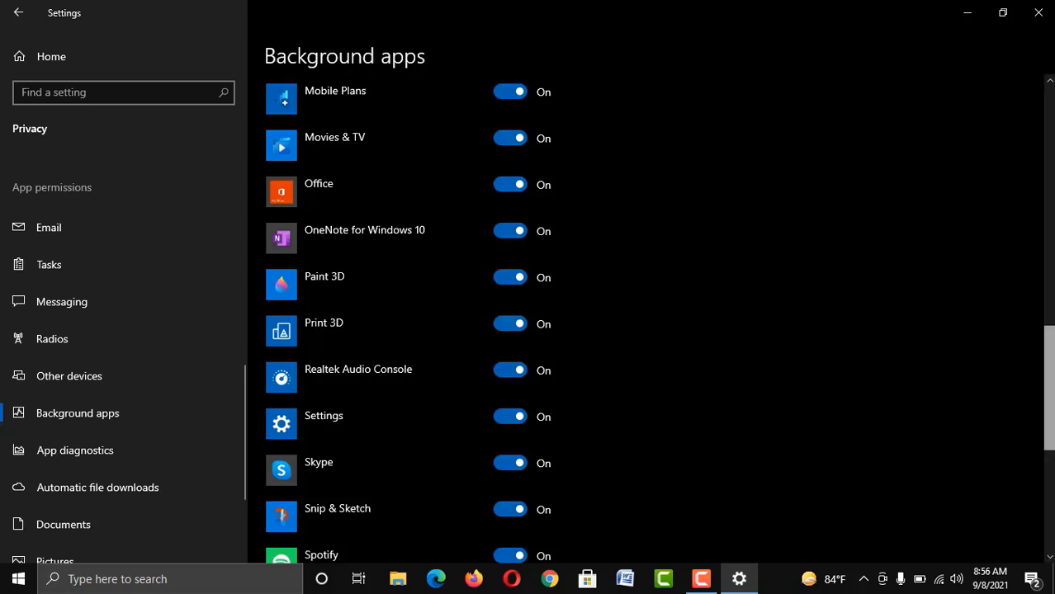
{"action": "scroll", "coordinate": [1047, 301], "scroll_direction": "up", "scroll_amount": 1}
{"action": "scroll", "coordinate": [1048, 331], "scroll_direction": "up", "scroll_amount": 1}
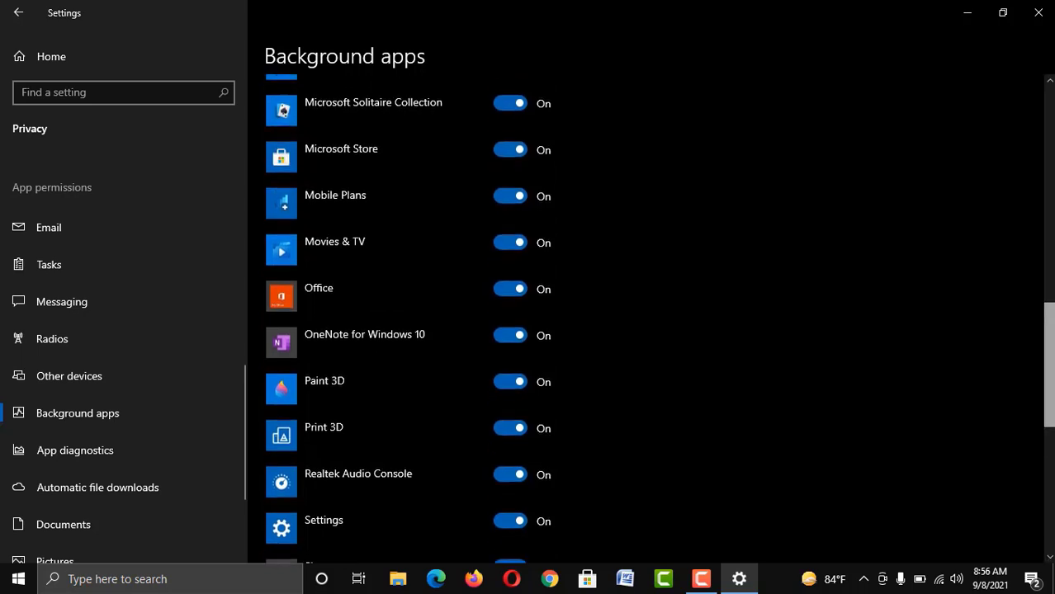
{"action": "scroll", "coordinate": [1047, 363], "scroll_direction": "down", "scroll_amount": 1}
{"action": "scroll", "coordinate": [1048, 363], "scroll_direction": "up", "scroll_amount": 10}
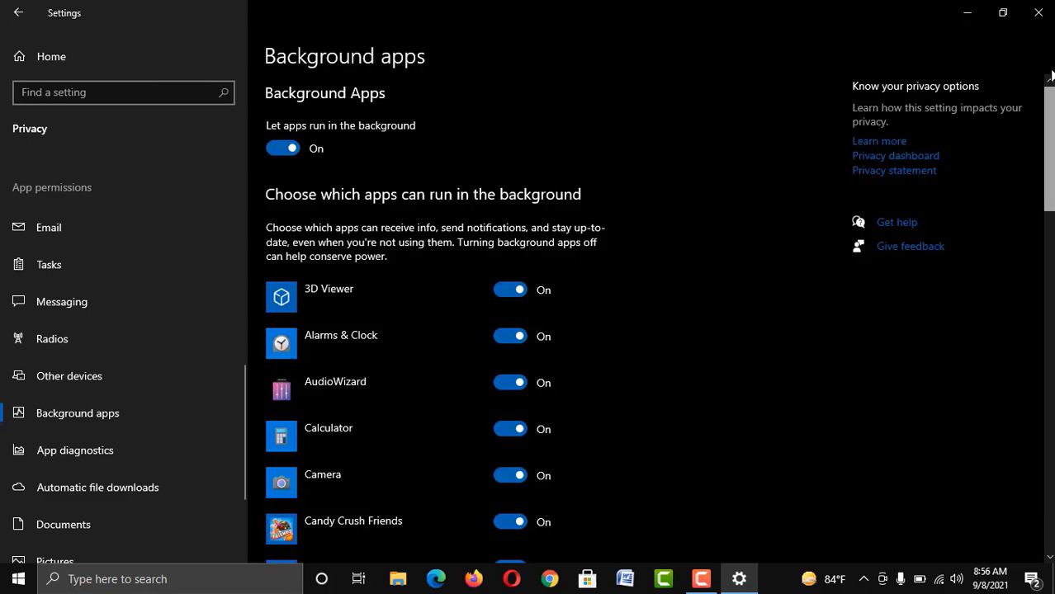
{"action": "scroll", "coordinate": [1047, 364], "scroll_direction": "down", "scroll_amount": 7}
{"action": "left_click", "coordinate": [1038, 13]}
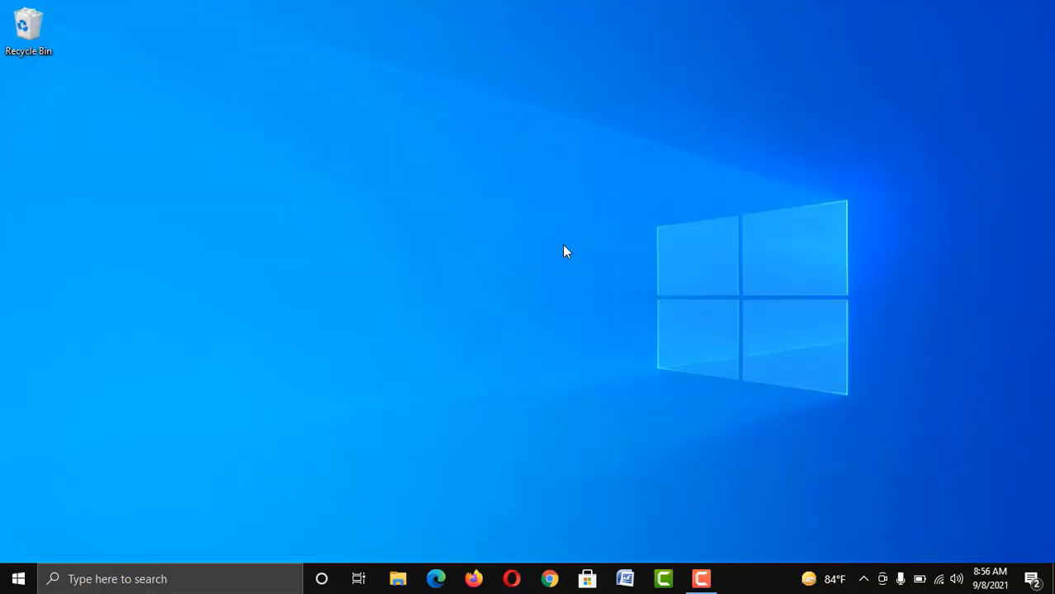
- Search Windows for "real", launch Realtek Audio Console, and show its device advanced settings
{"action": "left_click", "coordinate": [147, 582]}
{"action": "type", "text": "real"}
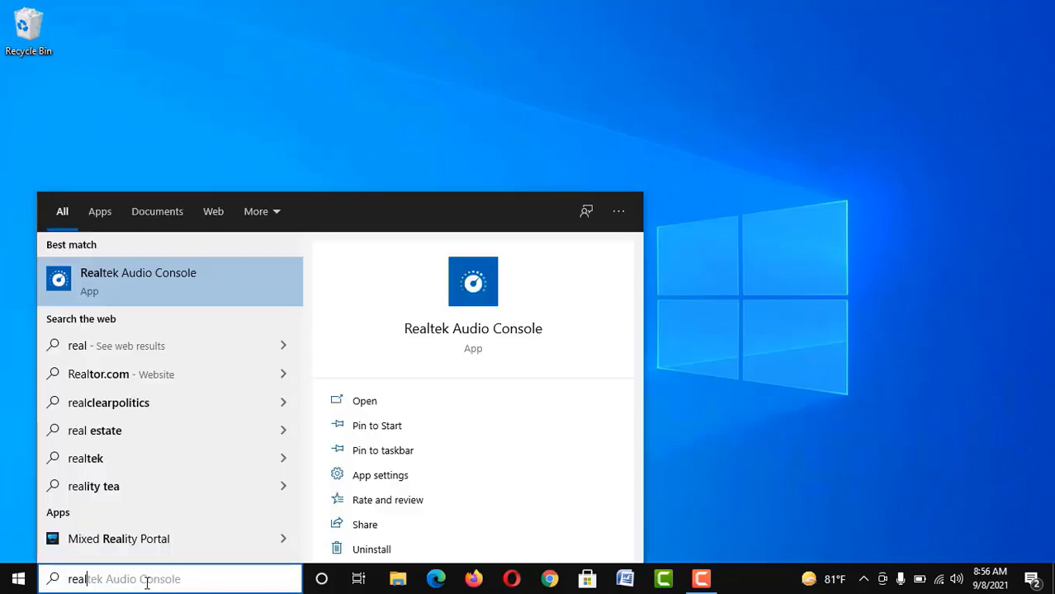
{"action": "left_click", "coordinate": [161, 277]}
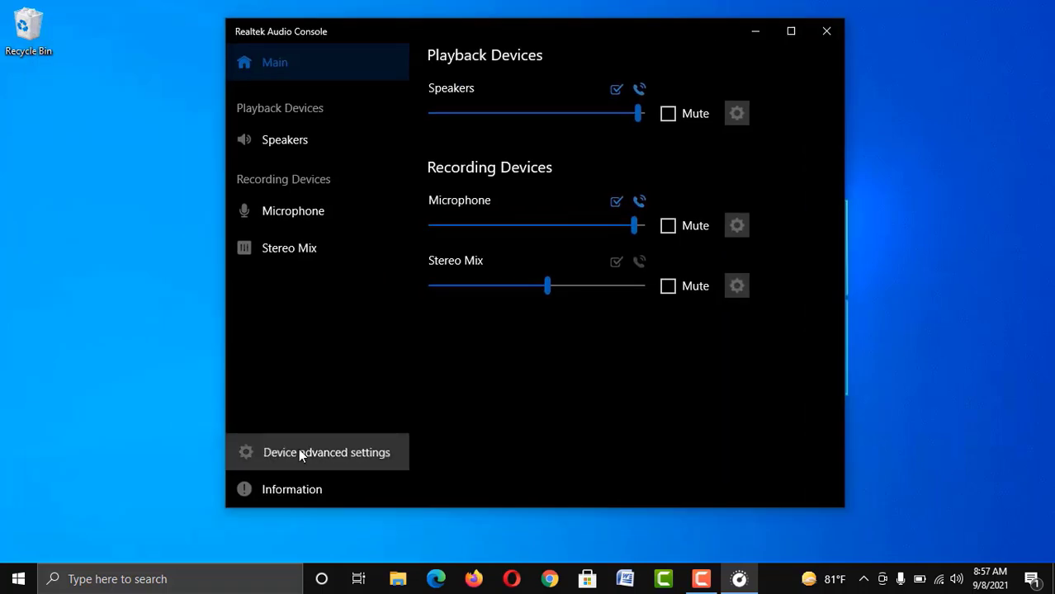
{"action": "left_click", "coordinate": [299, 452]}
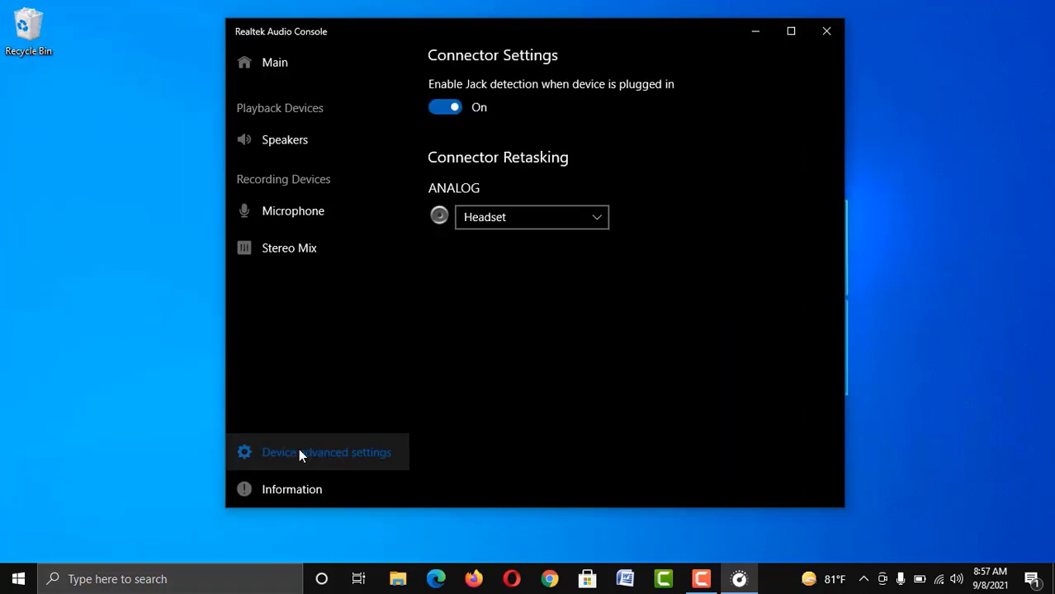
- Switch jack detection for plugged-in devices off and back on, and close Realtek Audio Console
{"action": "left_click", "coordinate": [449, 110]}
{"action": "left_click", "coordinate": [449, 110]}
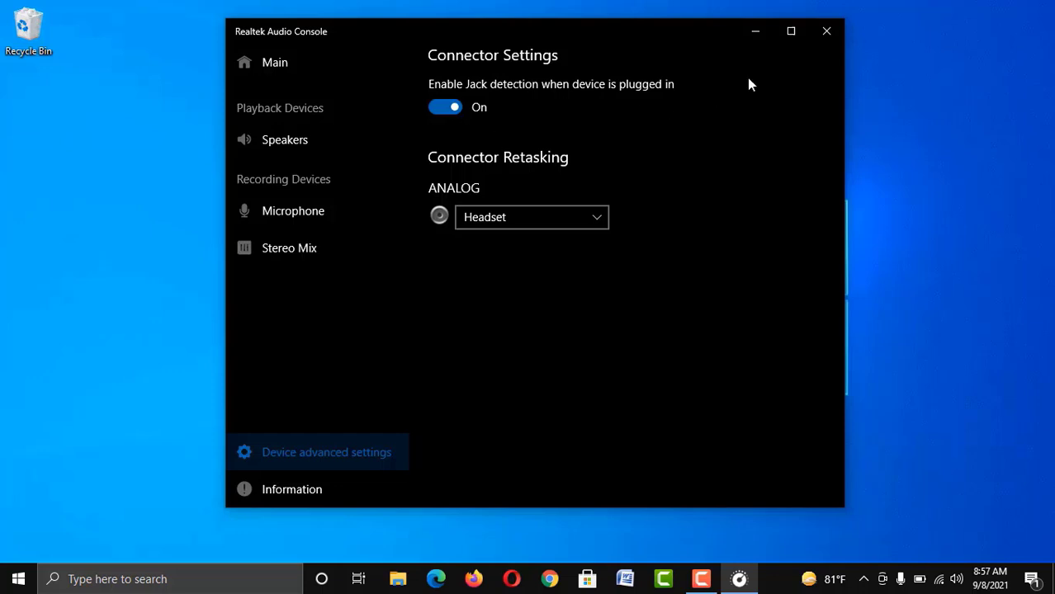
{"action": "left_click", "coordinate": [824, 35]}
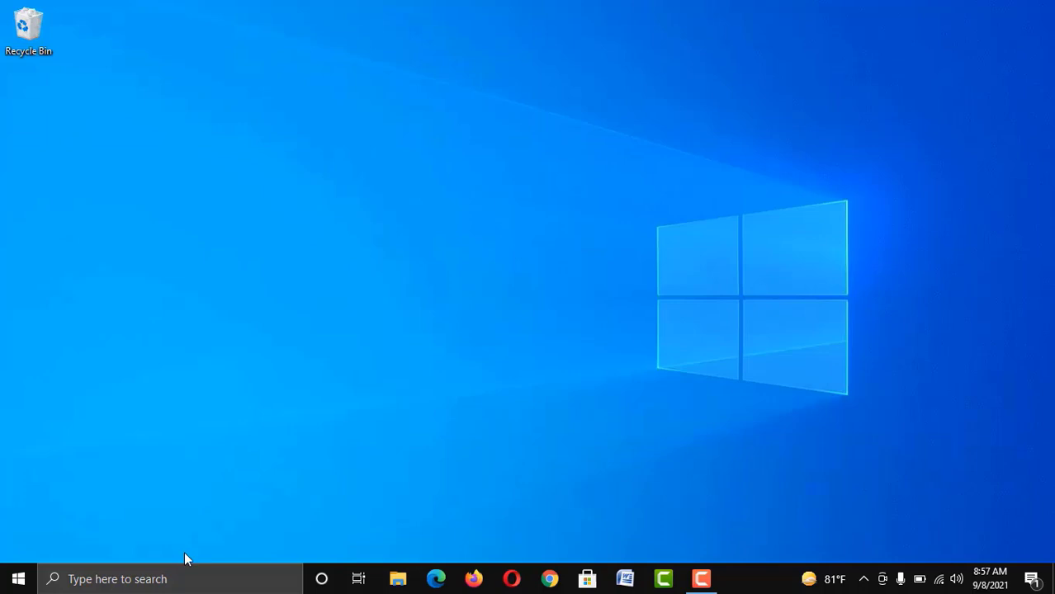